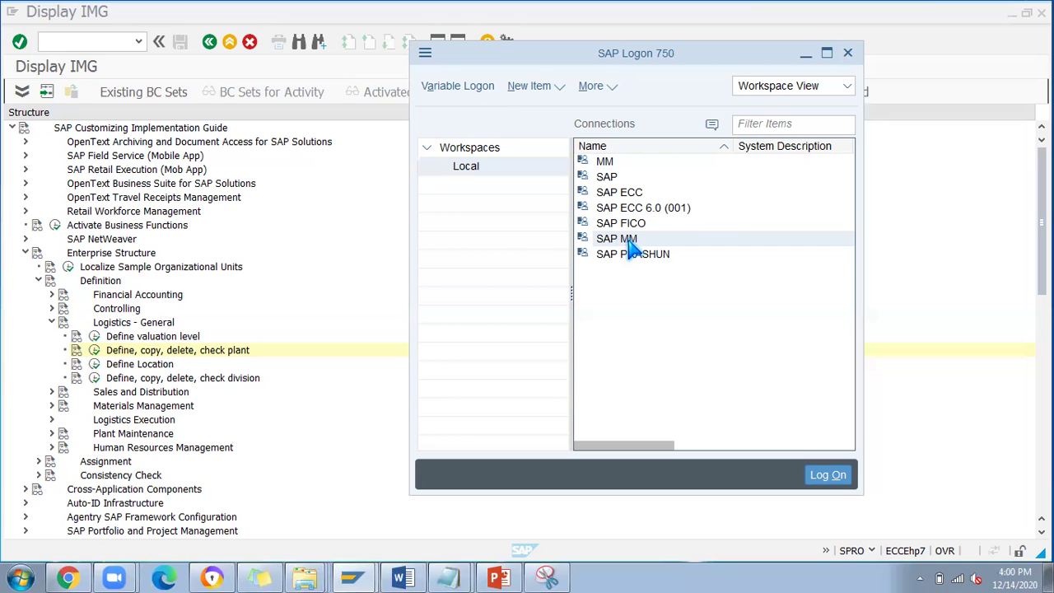
- Open the SAP MM connection's logon screen, and write the user IDs USER74 and USER75 in the untitled Notepad file
double_click(630, 239)
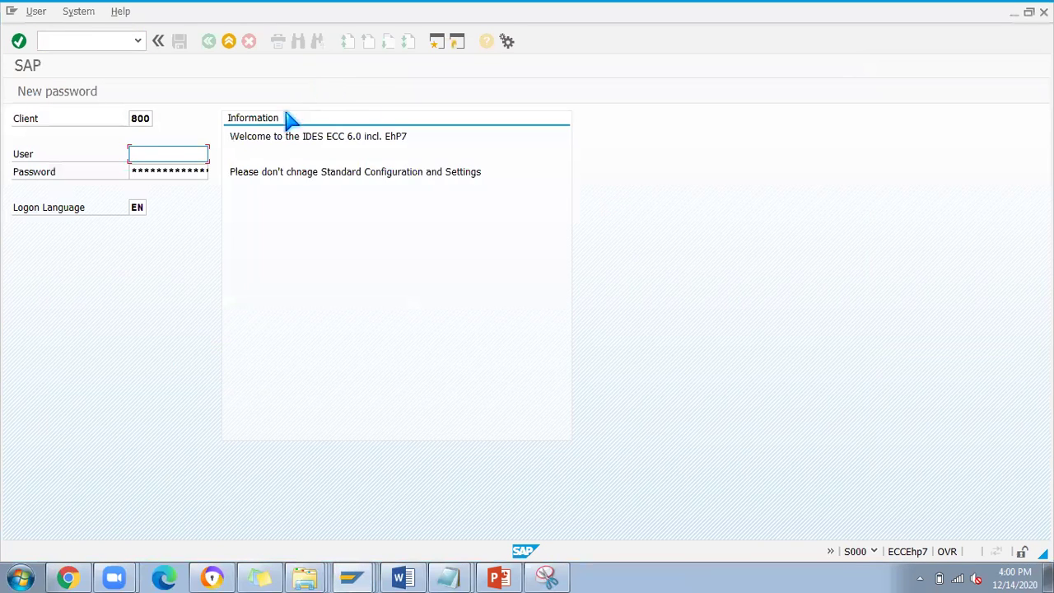
mouse_move(88, 579)
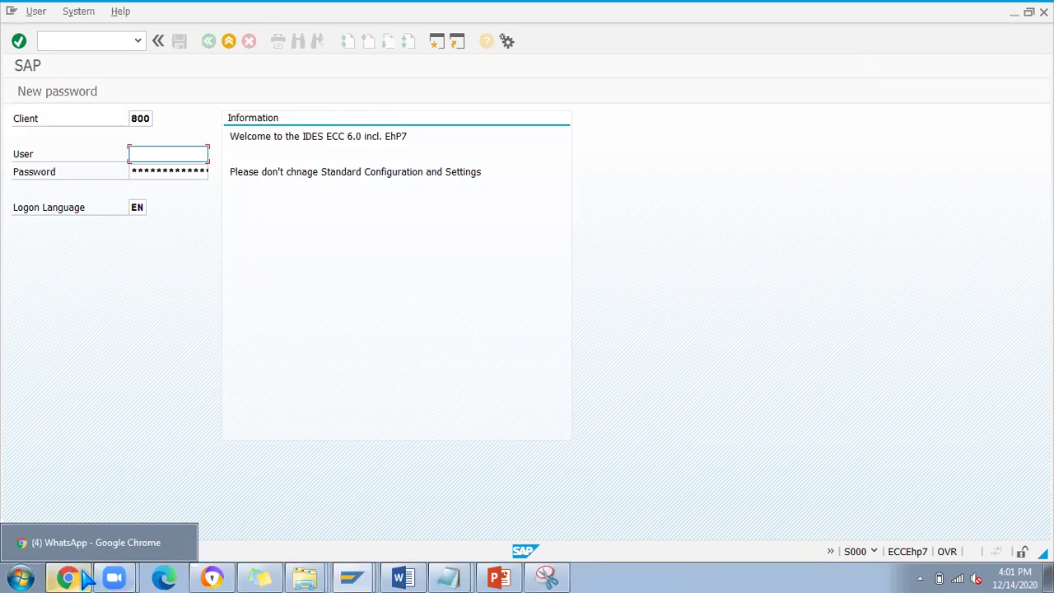
mouse_move(449, 577)
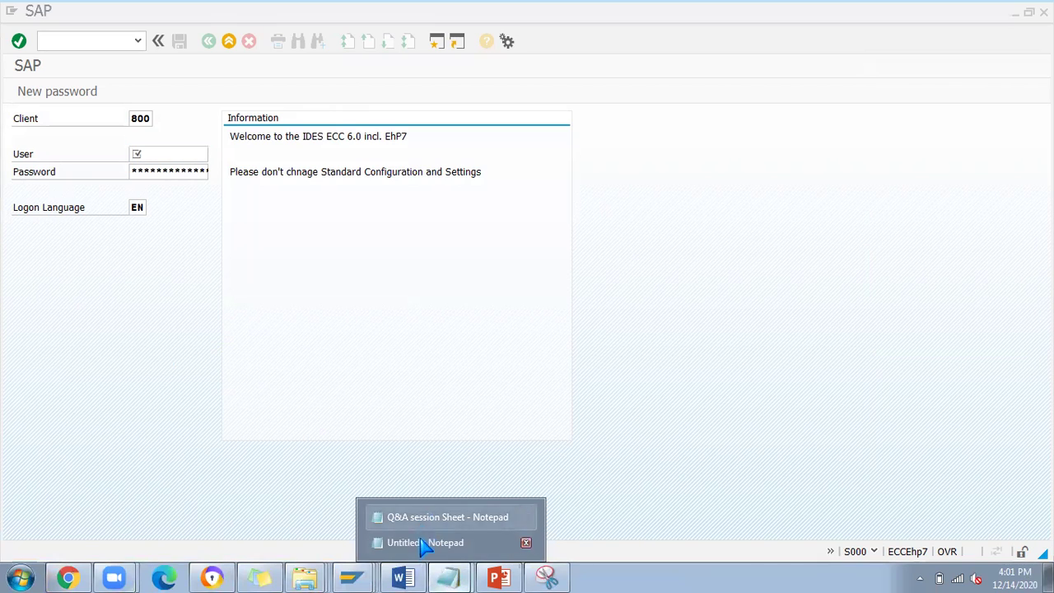
left_click(424, 543)
left_click(729, 206)
key("ctrl+a")
type("USER")
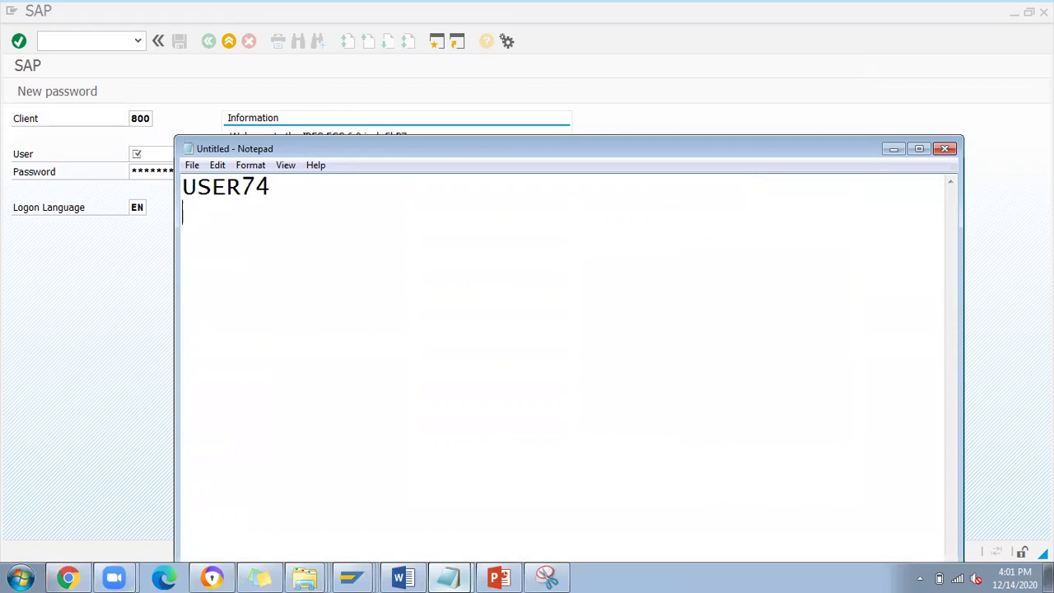
type("US")
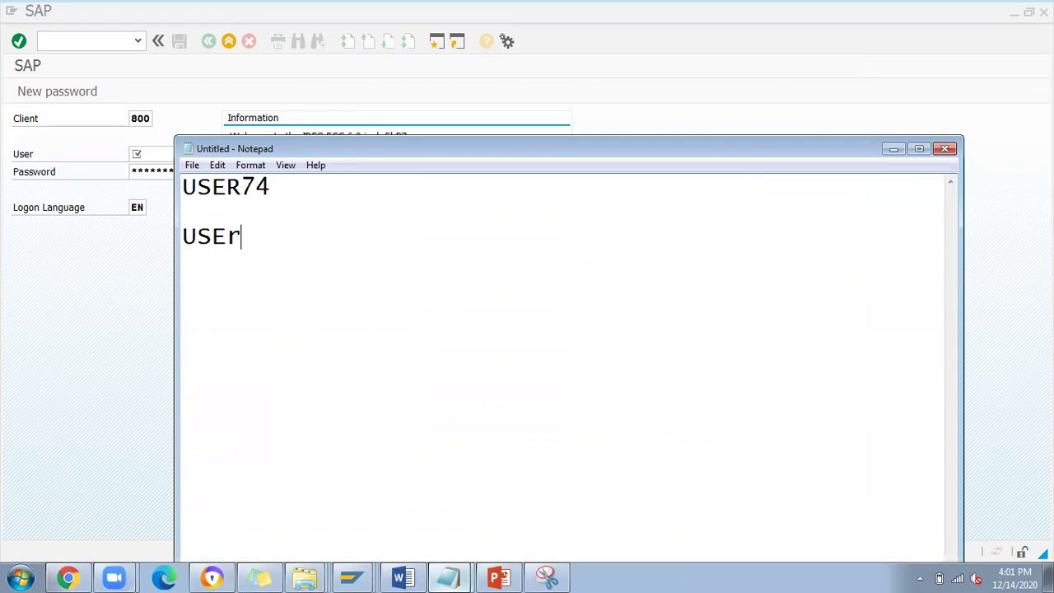
type("ER75")
- Copy USER74 from the note into the SAP user field, enter the account password and log on to client 800
left_click_drag(274, 187, 209, 190)
key("ctrl+c")
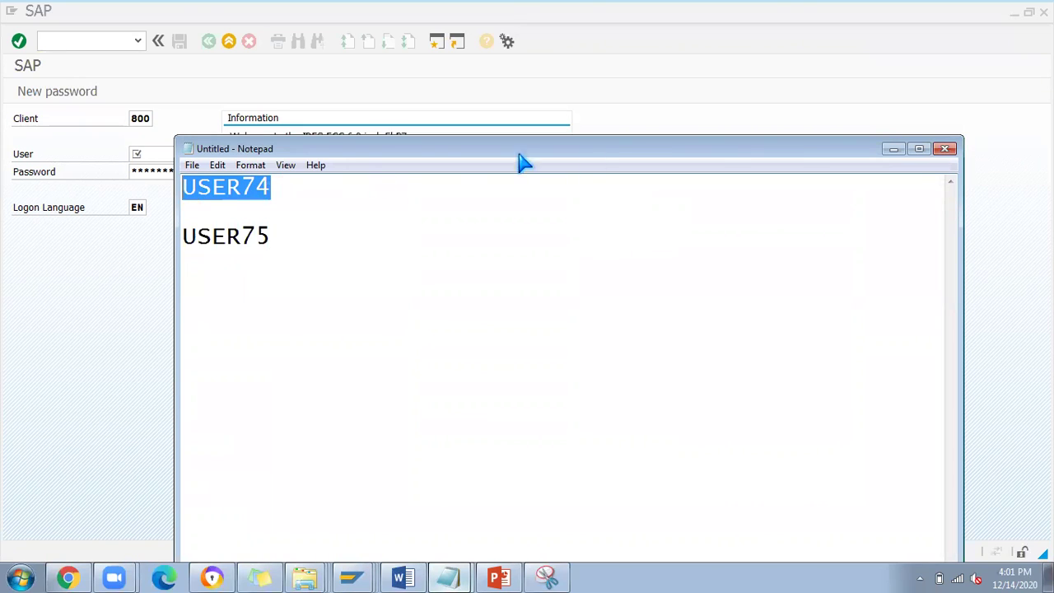
left_click(173, 155)
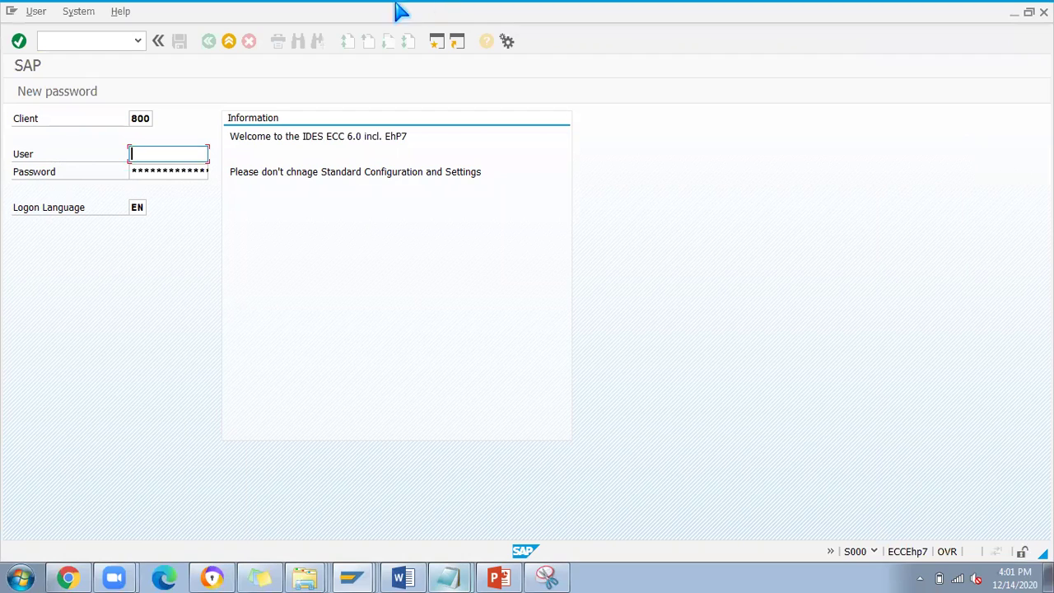
key("ctrl+v")
left_click(155, 171)
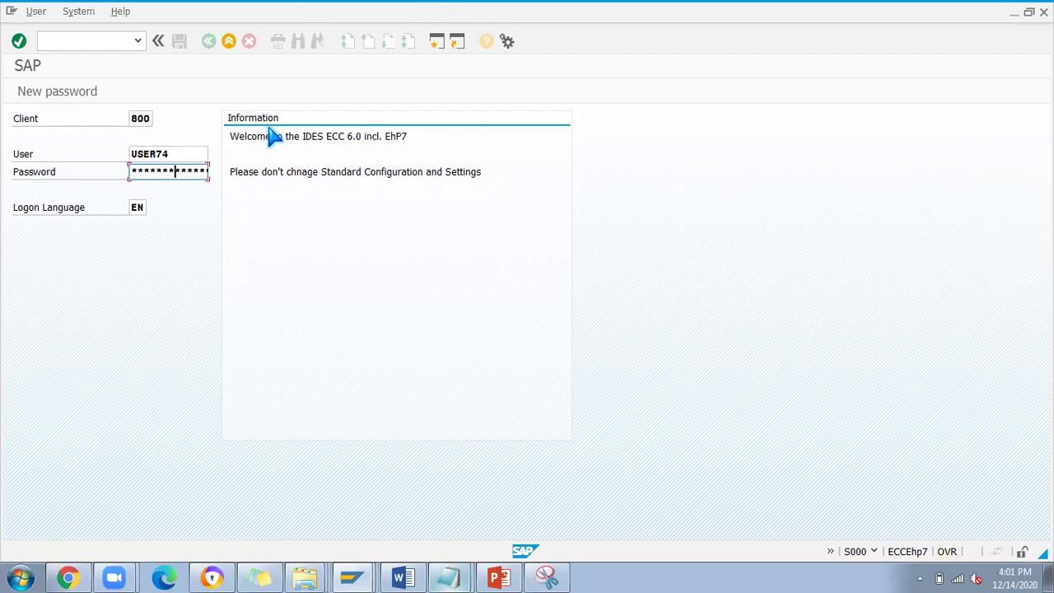
key("Return")
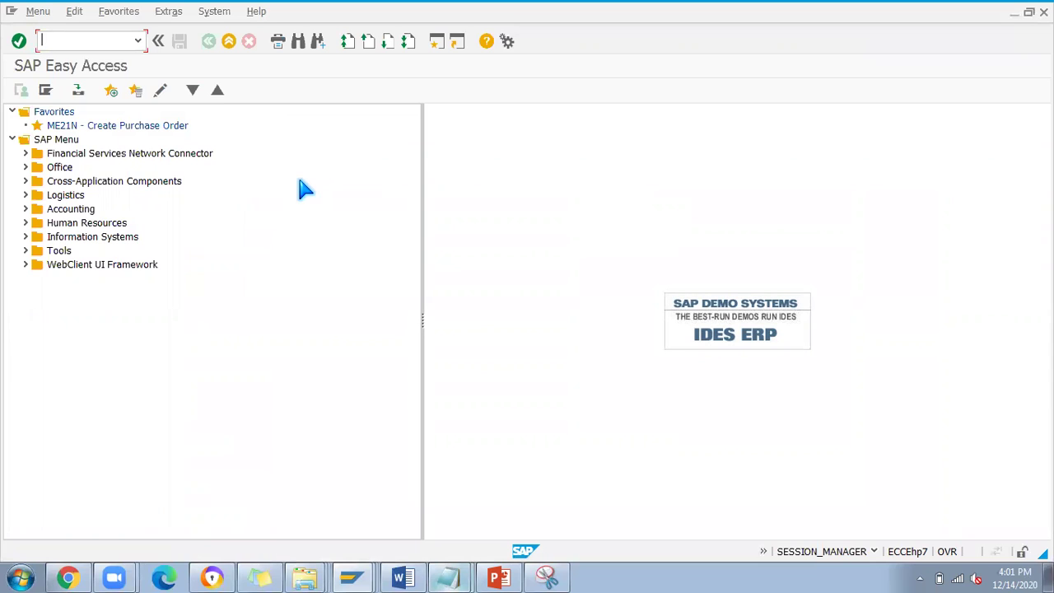
- In the SPRO reference IMG, open Define Plant under Enterprise Structure, Definition, Logistics - General, and select plant 0001
type("spro")
key("Return")
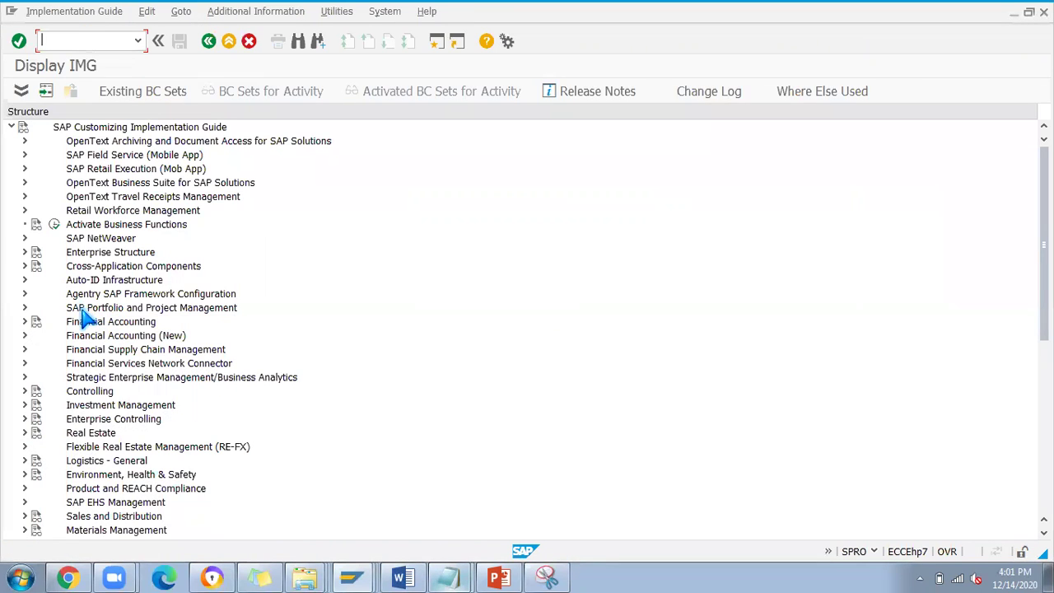
left_click(26, 253)
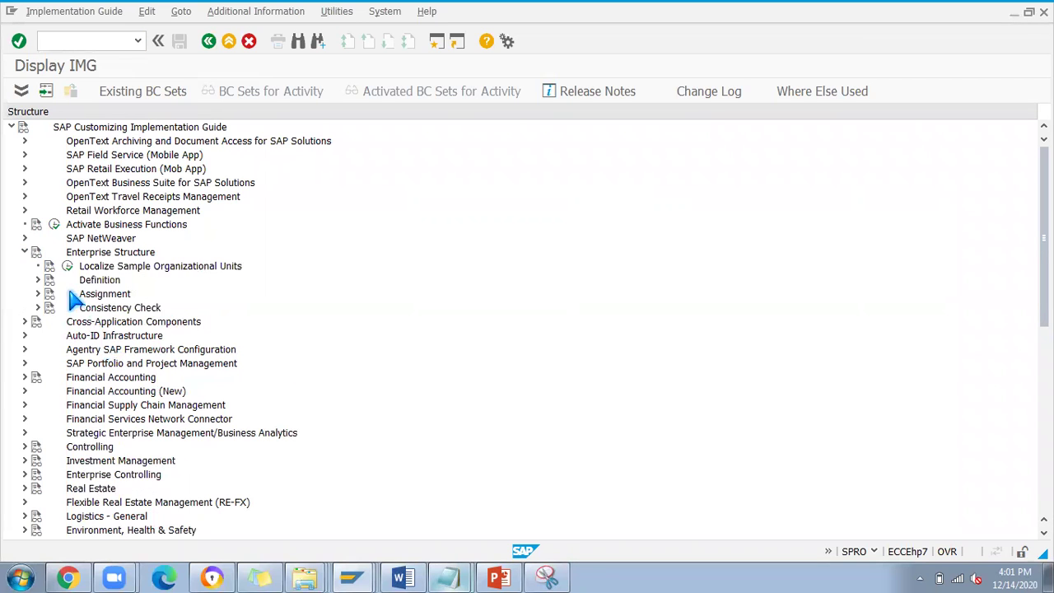
left_click(37, 280)
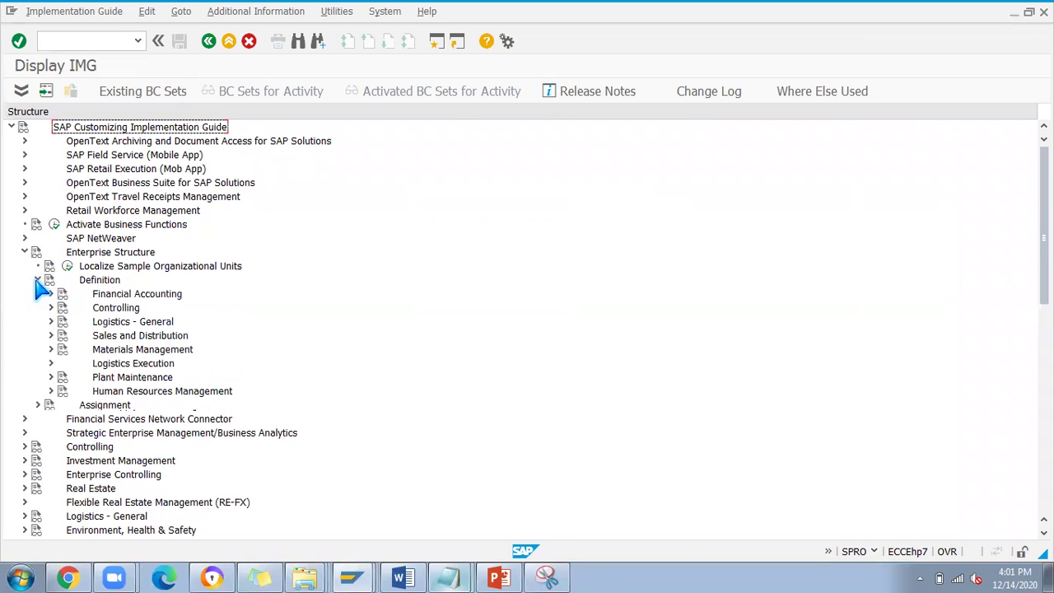
left_click(51, 321)
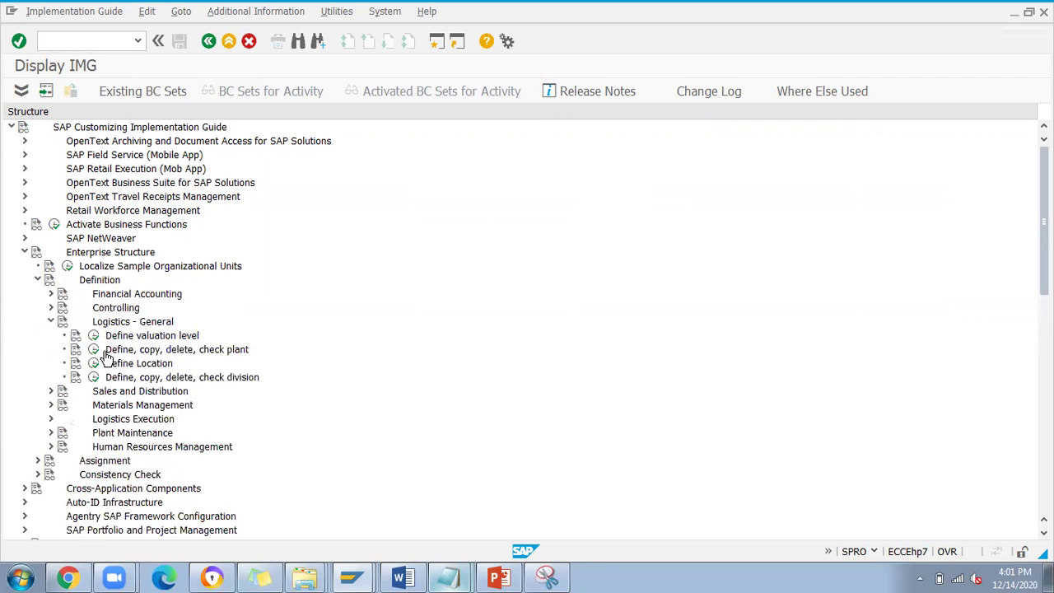
left_click(94, 350)
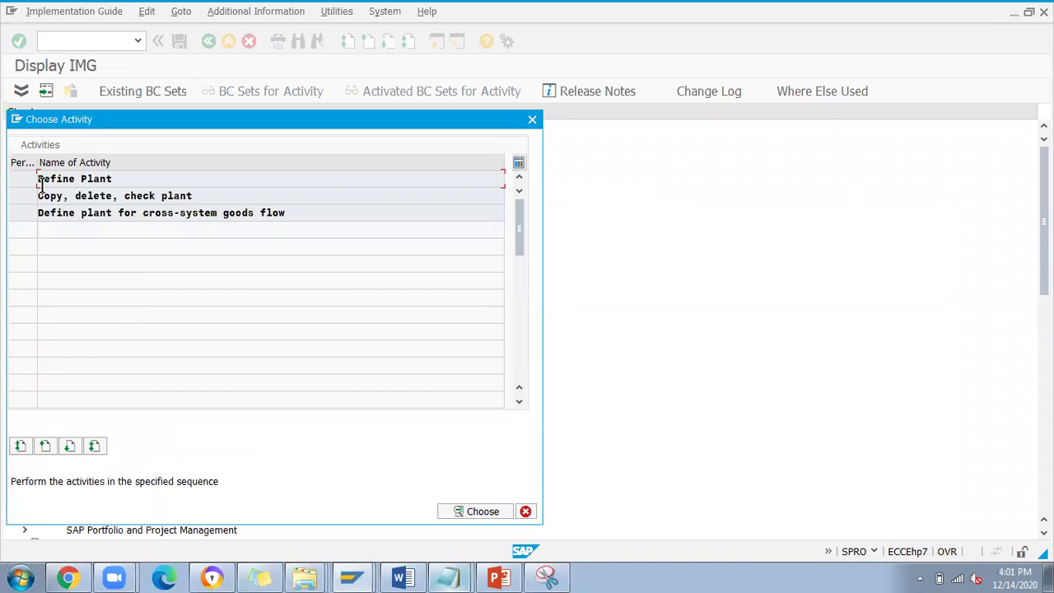
double_click(74, 182)
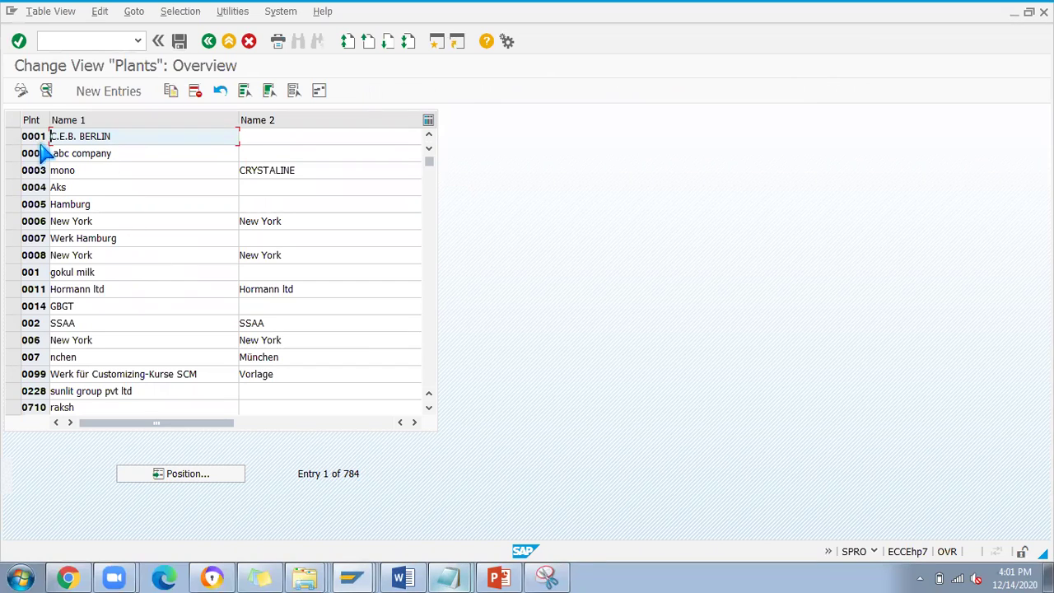
left_click(12, 137)
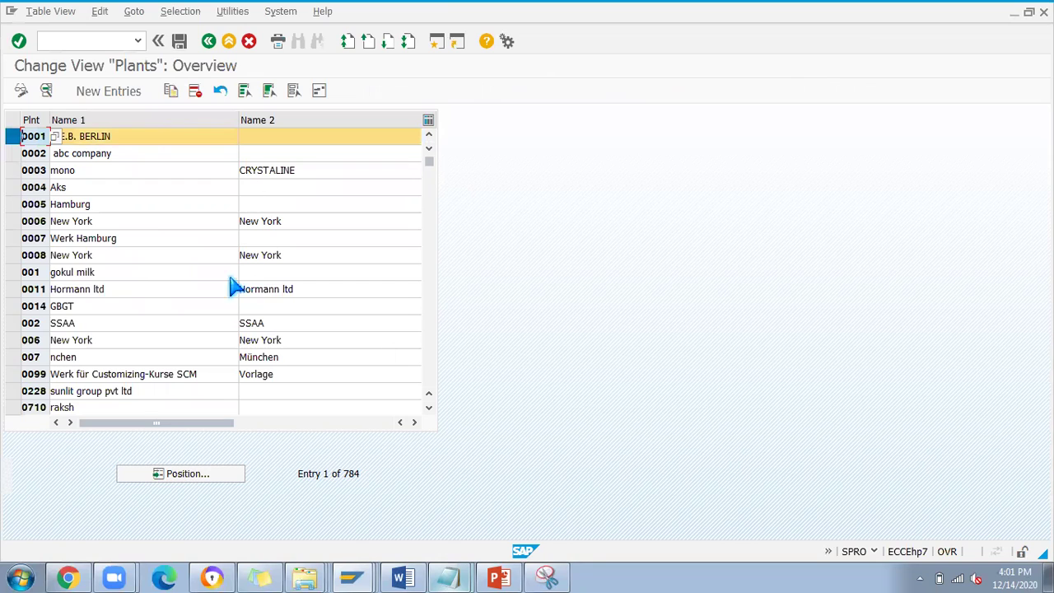
- Log on to SAP MM in a second session as user73 with the account password, ending any other logons of that user
left_click(352, 577)
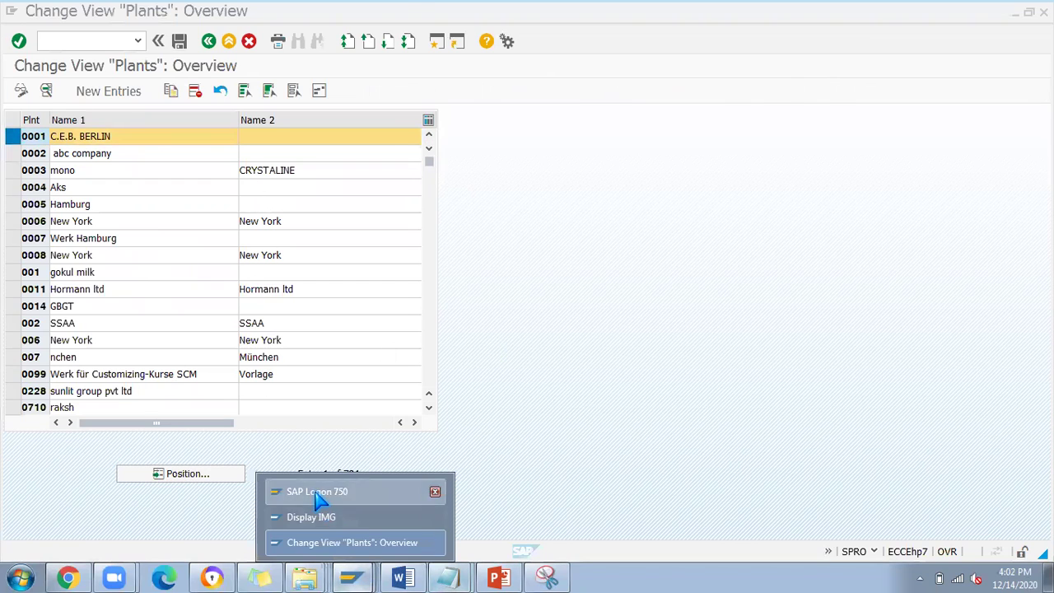
left_click(330, 489)
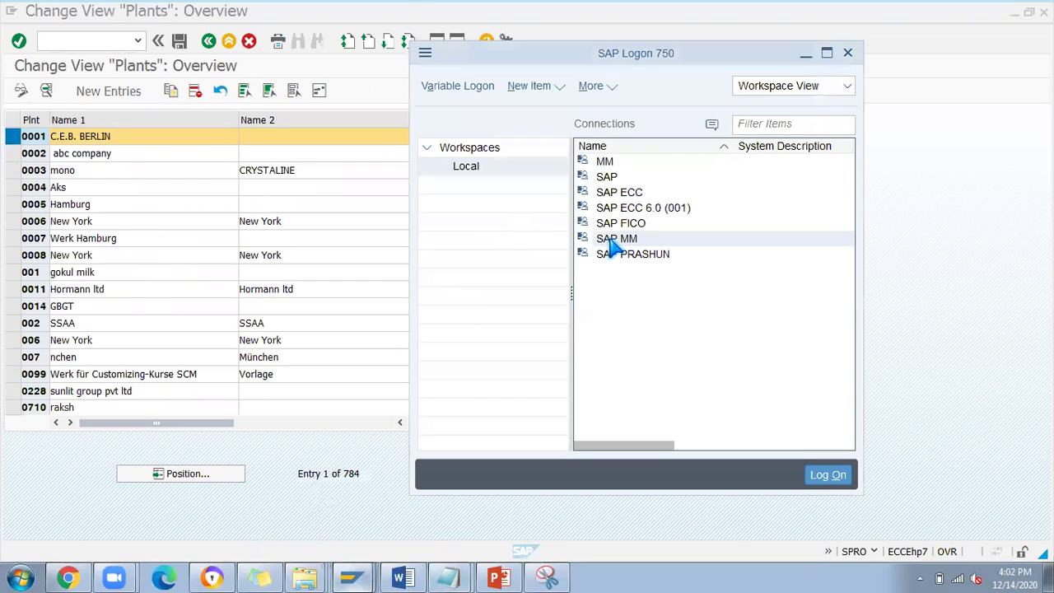
double_click(614, 239)
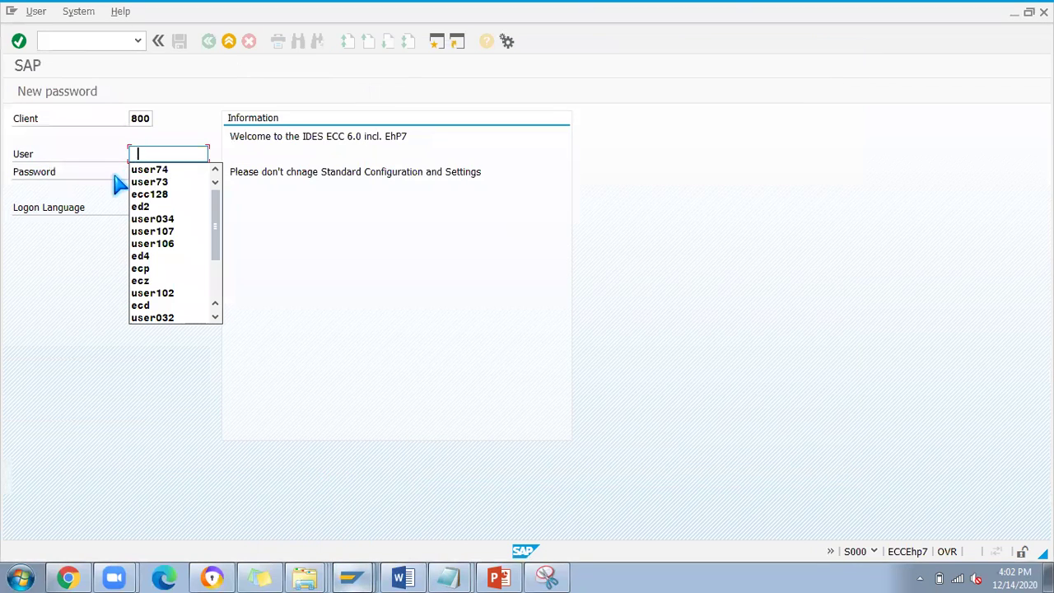
left_click(152, 183)
left_click(153, 171)
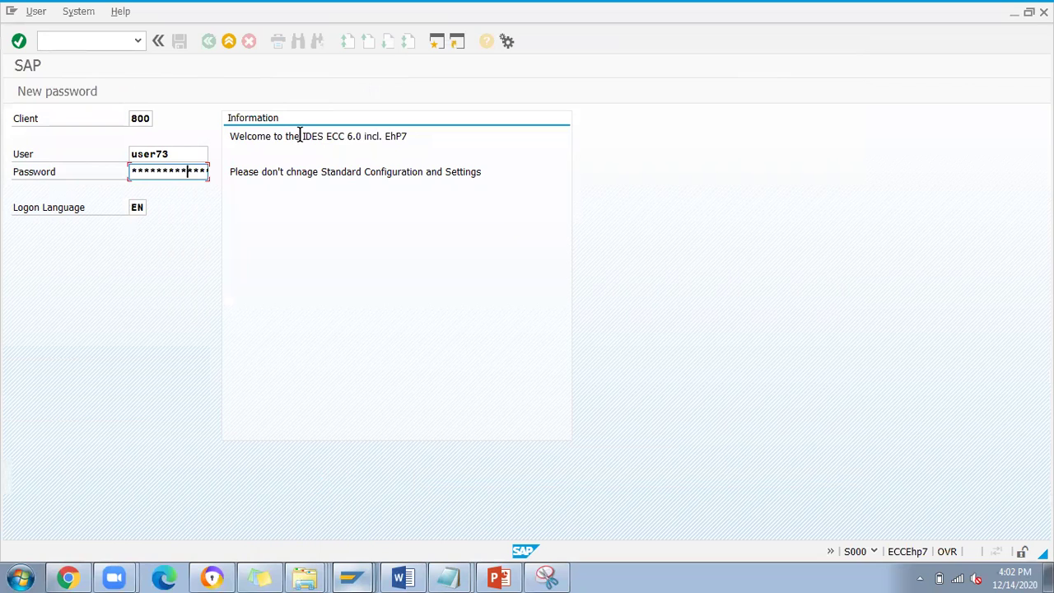
key("Return")
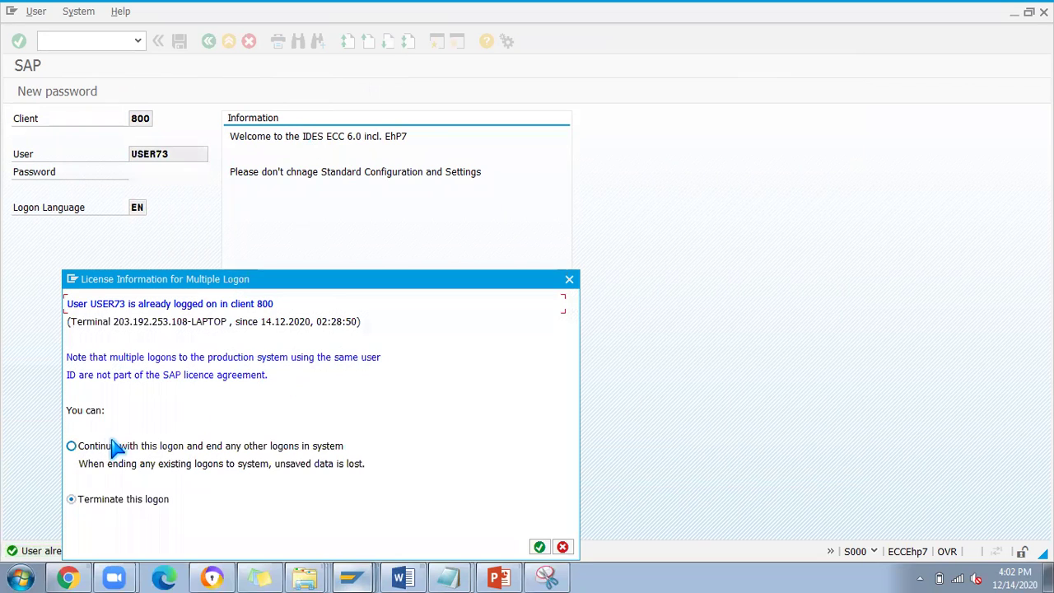
left_click(107, 446)
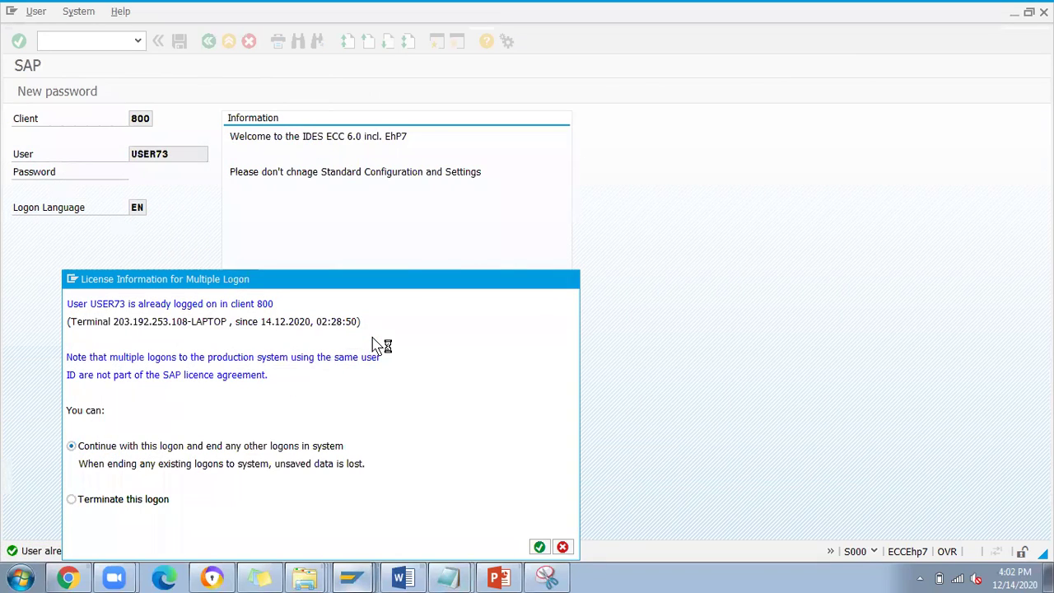
key("Return")
left_click(633, 346)
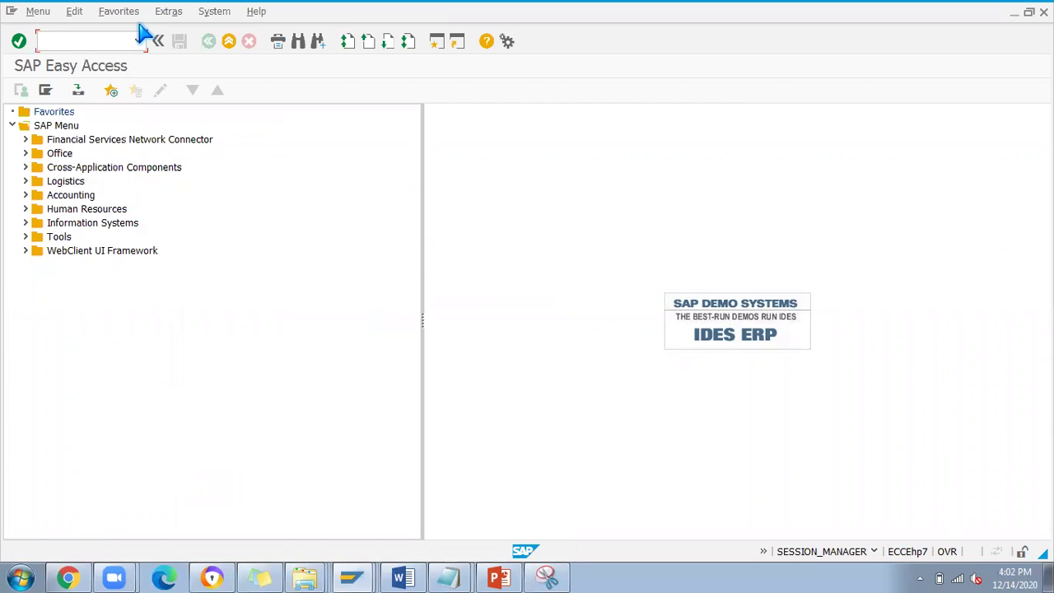
- In the user73 session, run SPRO and try to open Define Plant under Enterprise Structure, Definition, Logistics - General
type("spro")
key("Return")
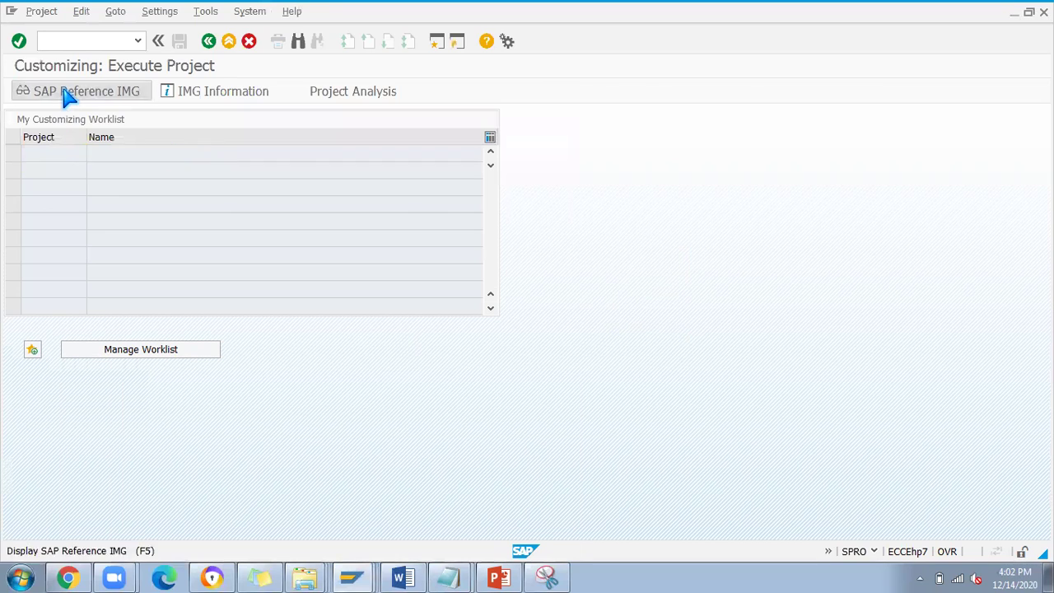
left_click(68, 105)
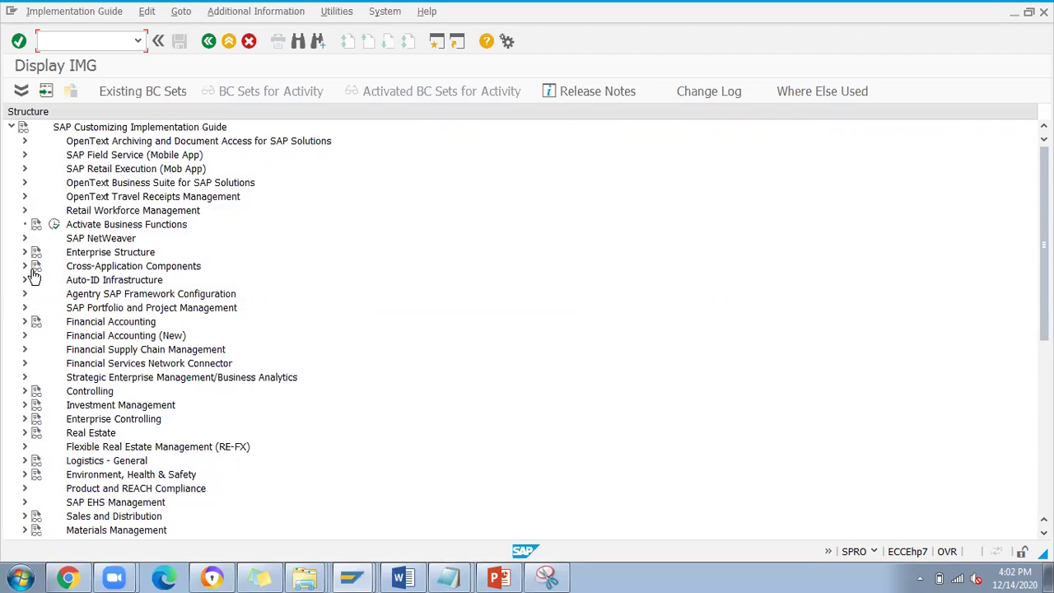
left_click(24, 252)
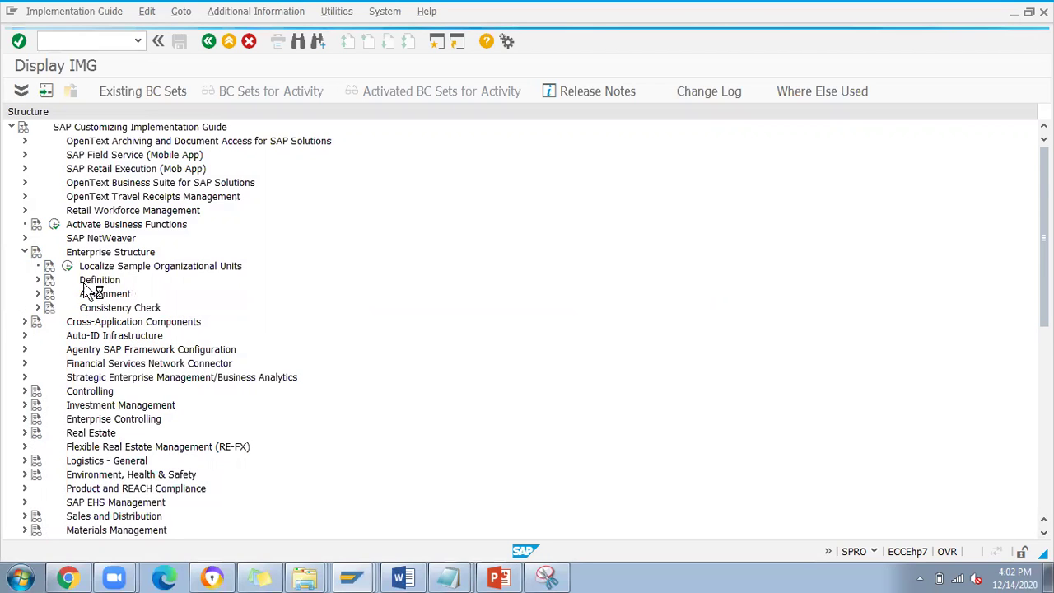
left_click(38, 281)
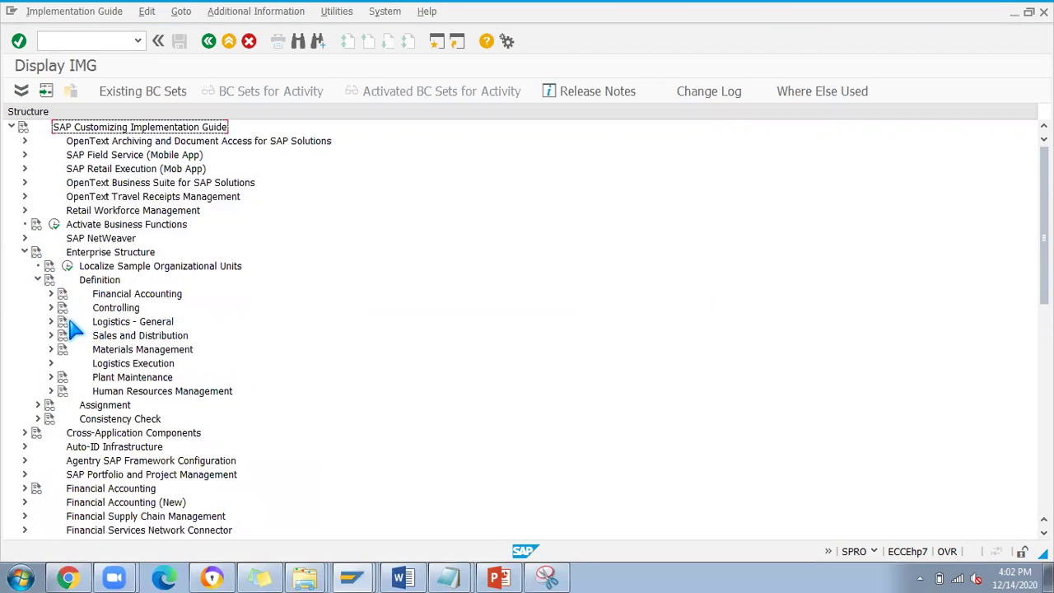
left_click(50, 321)
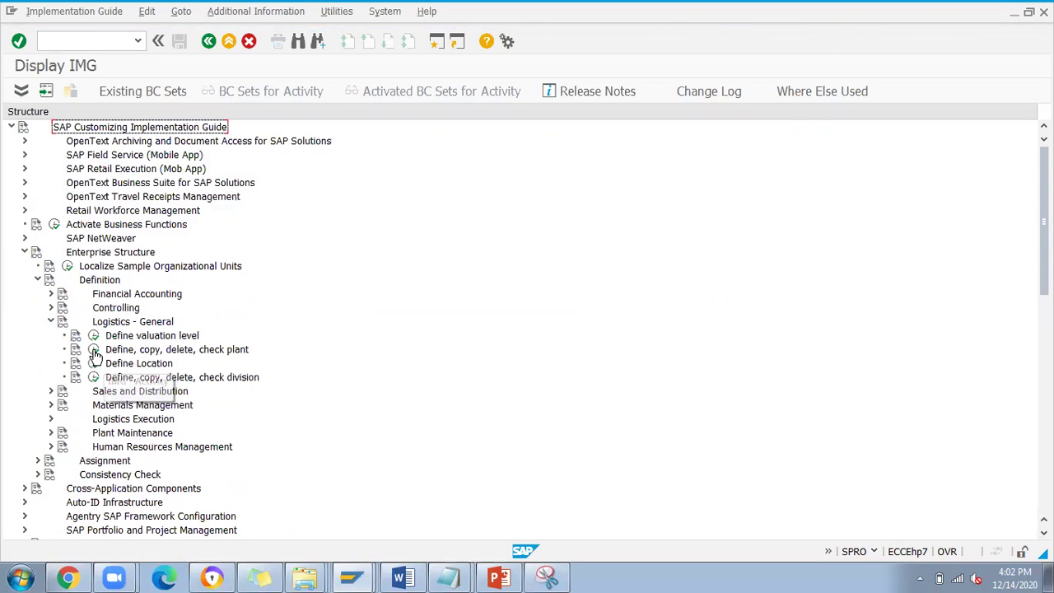
left_click(94, 350)
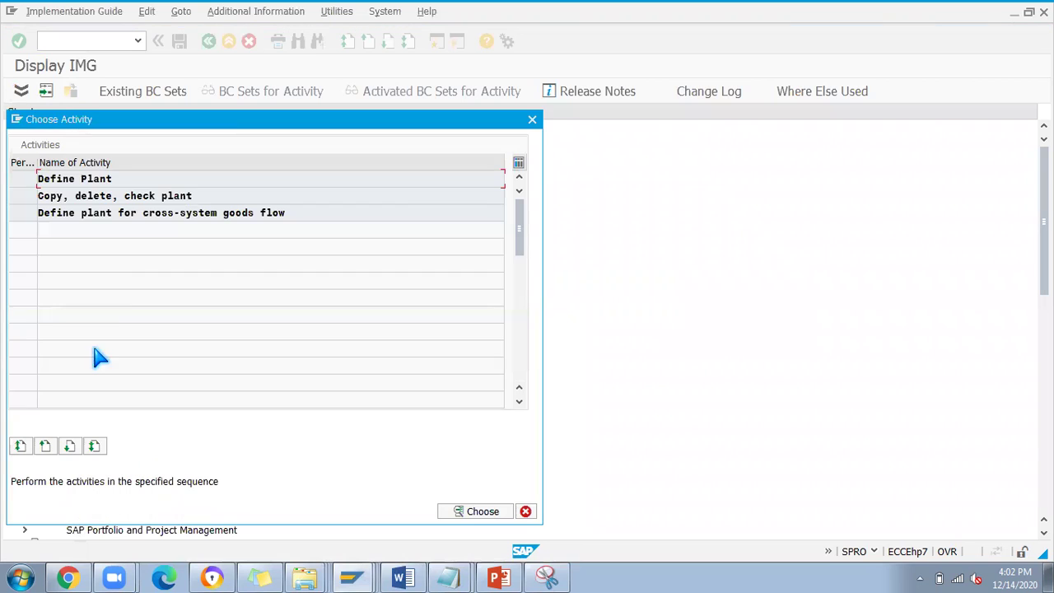
double_click(83, 180)
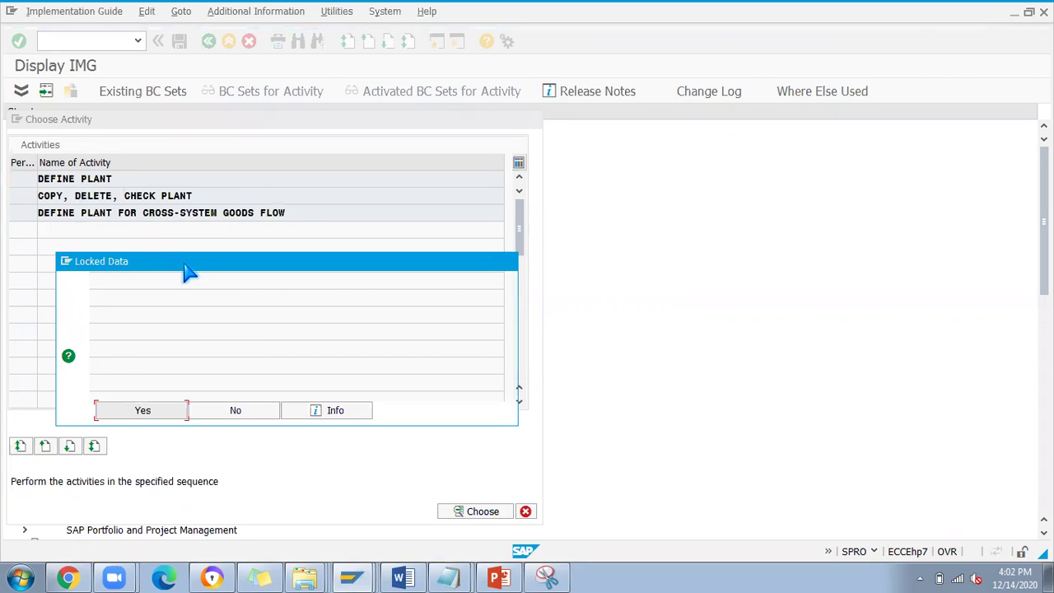
- Capture the Locked Data dialog with the Snipping Tool and highlight "user USER74 and can be displayed" in the snip
left_click_drag(190, 271, 425, 182)
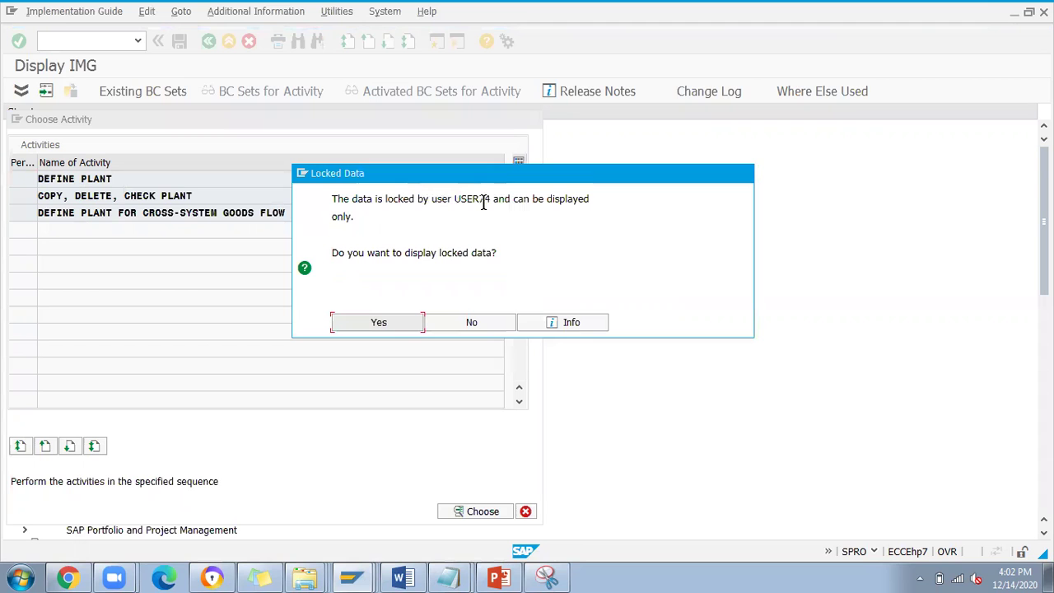
left_click(547, 577)
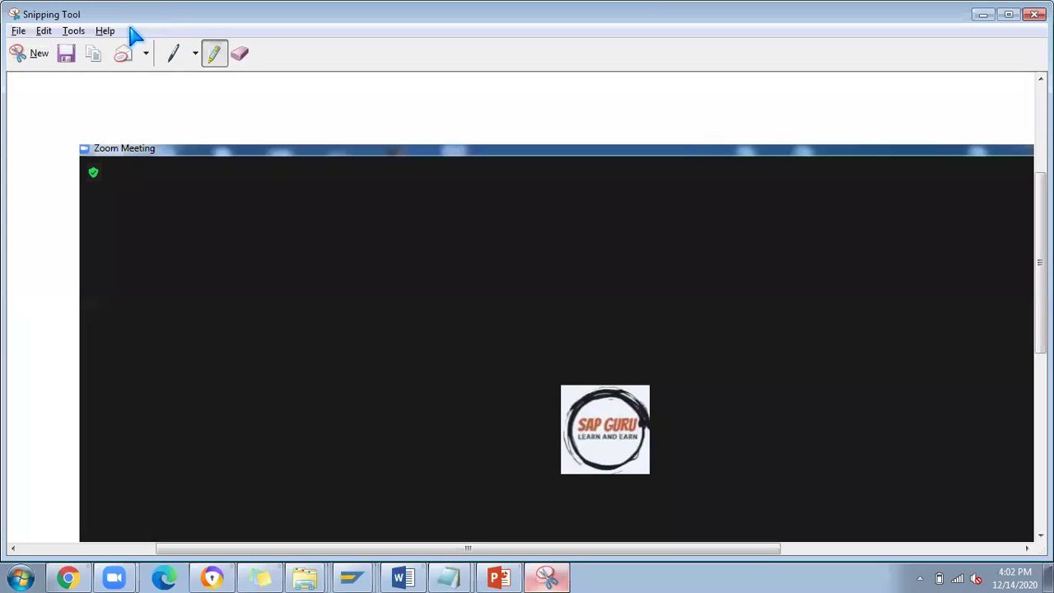
left_click(22, 55)
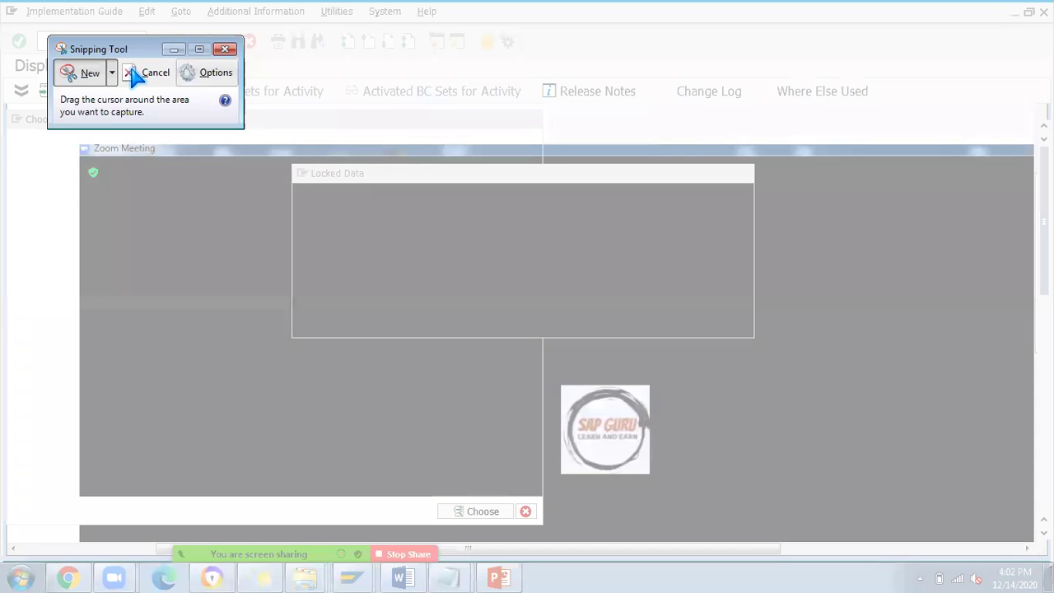
left_click(111, 74)
left_click(84, 71)
mouse_move(271, 138)
left_mouse_down()
mouse_move(440, 353)
mouse_move(805, 360)
left_mouse_up()
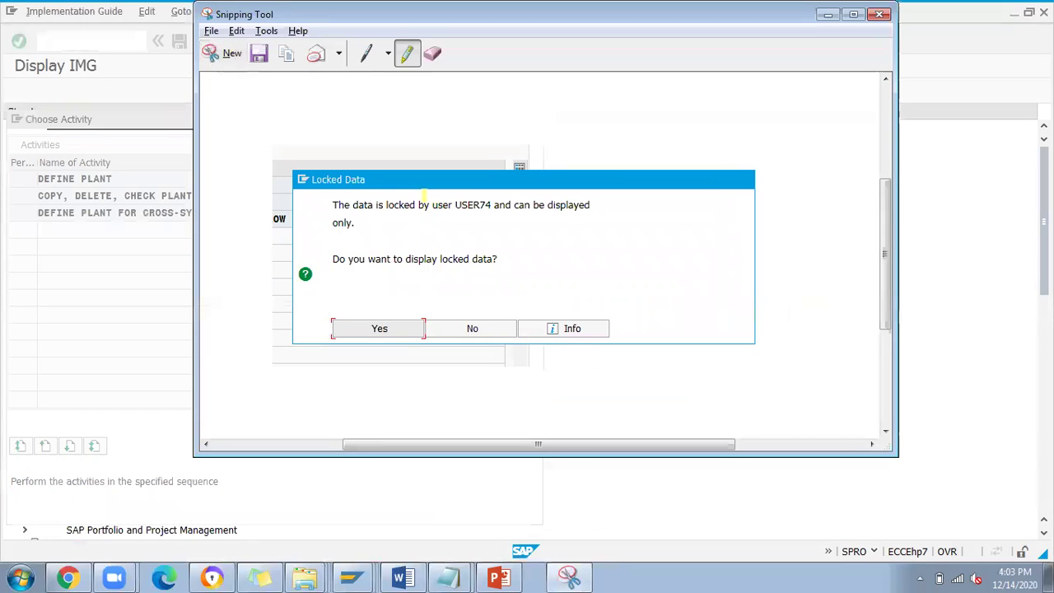
left_click(410, 56)
left_click_drag(429, 204, 588, 204)
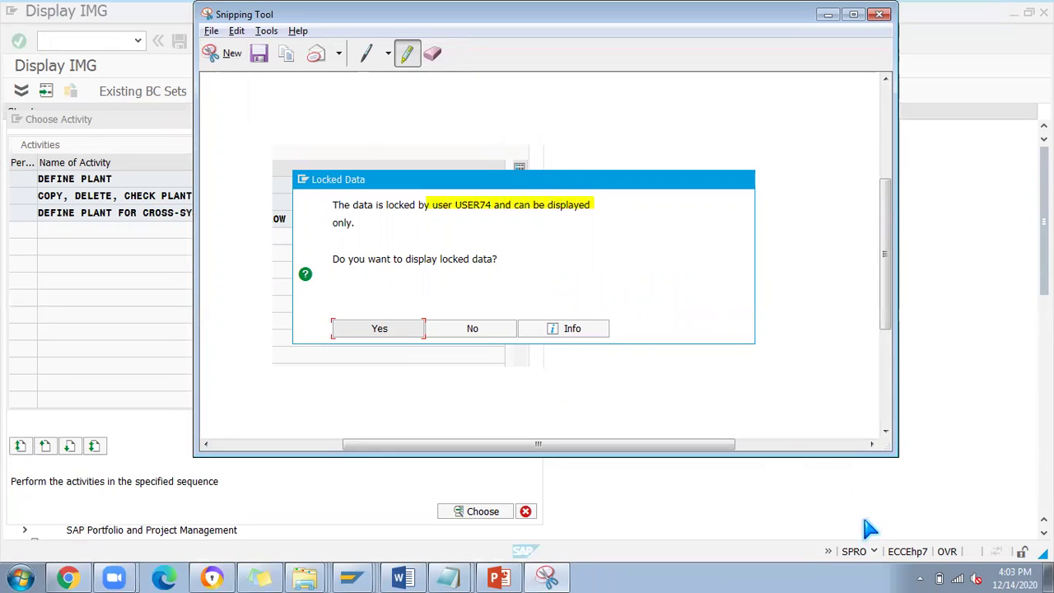
- Dismiss the Locked Data dialog and close the Choose Activity dialog in the user73 session
left_click(877, 558)
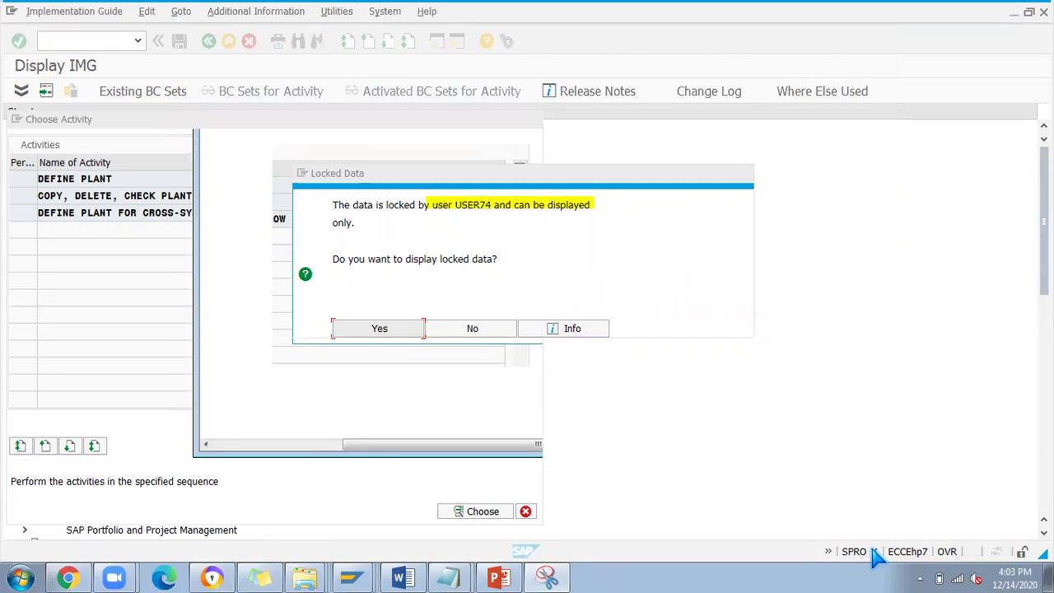
key("Return")
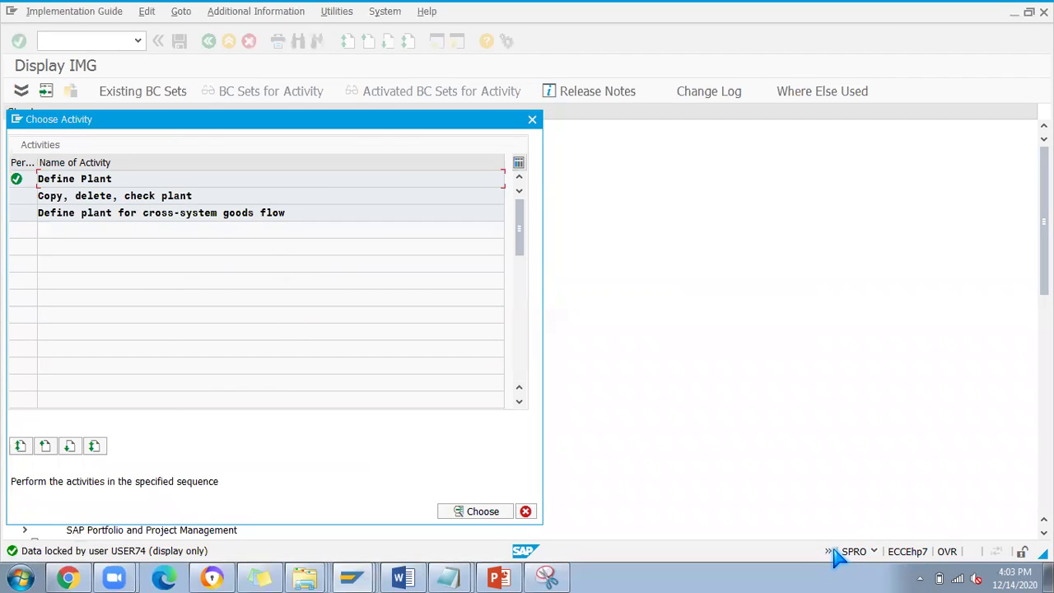
left_click(532, 119)
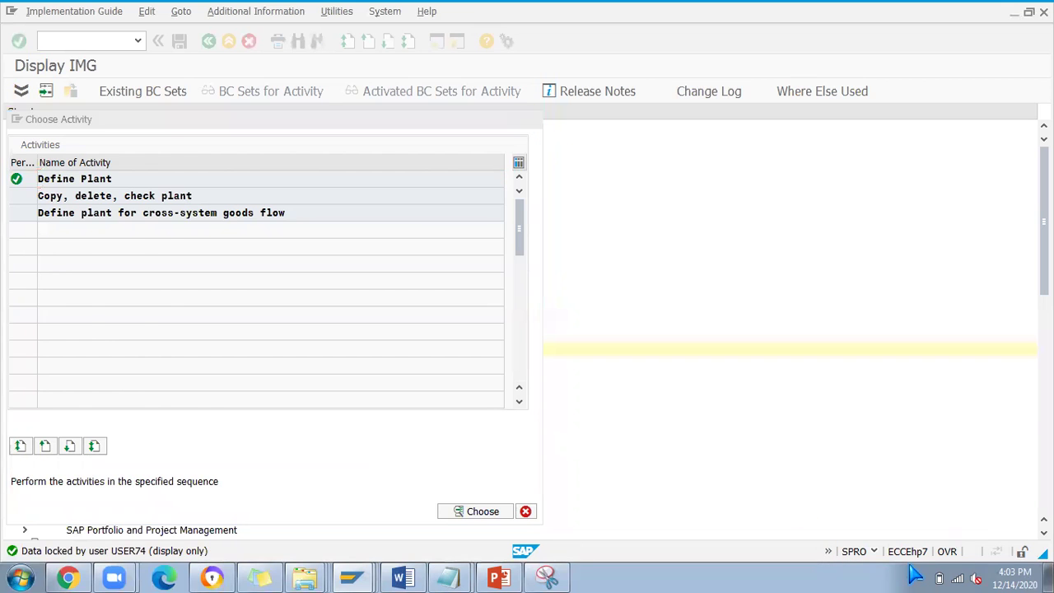
- Check the logon user of the session showing the plants overview, and leave Define Plant back to the Execute Project screen
left_click(874, 551)
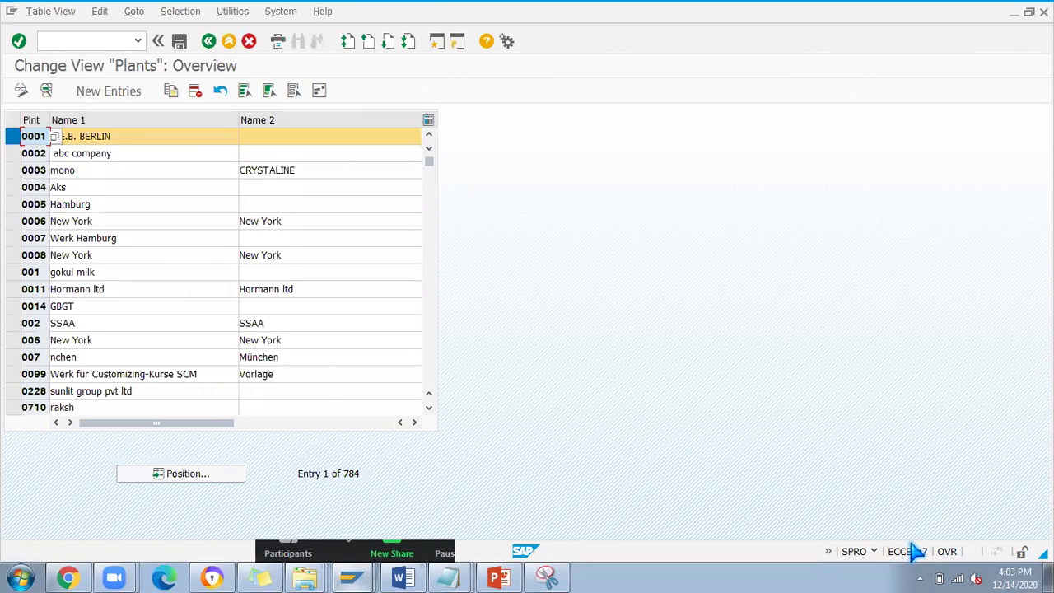
left_click(875, 552)
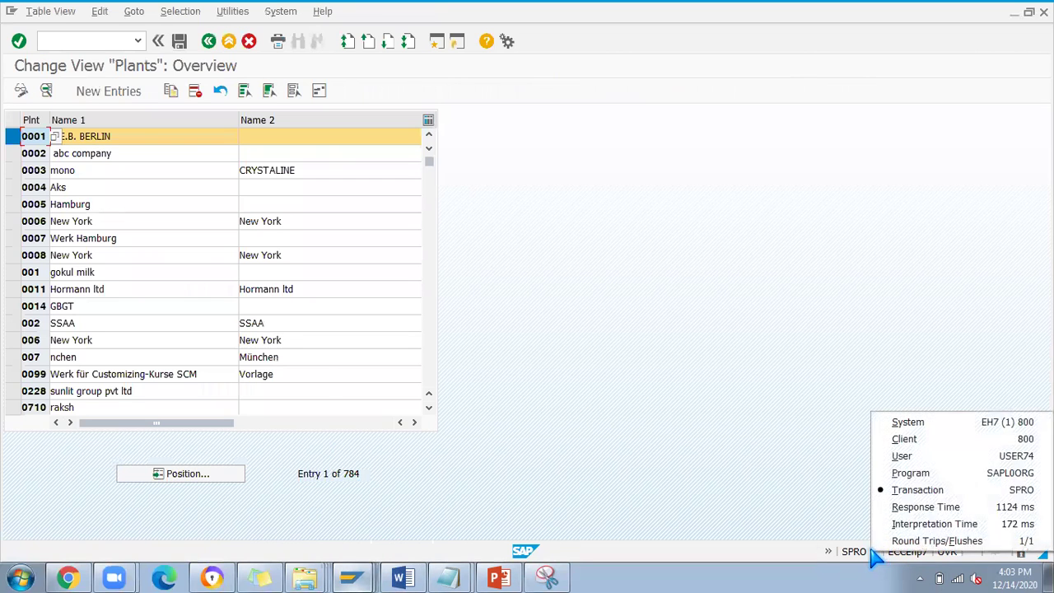
left_click(209, 41)
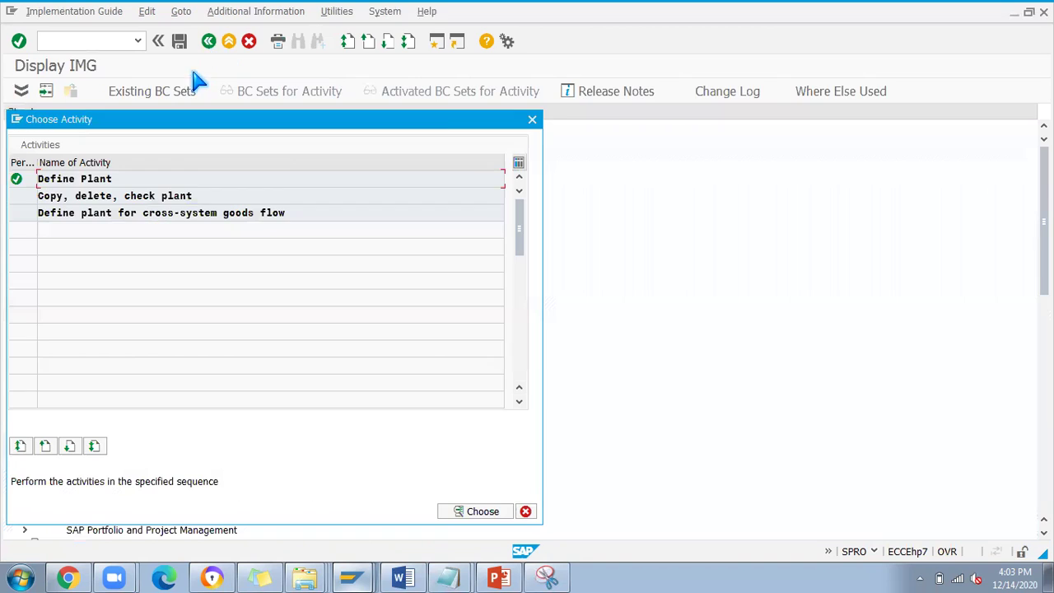
left_click(532, 119)
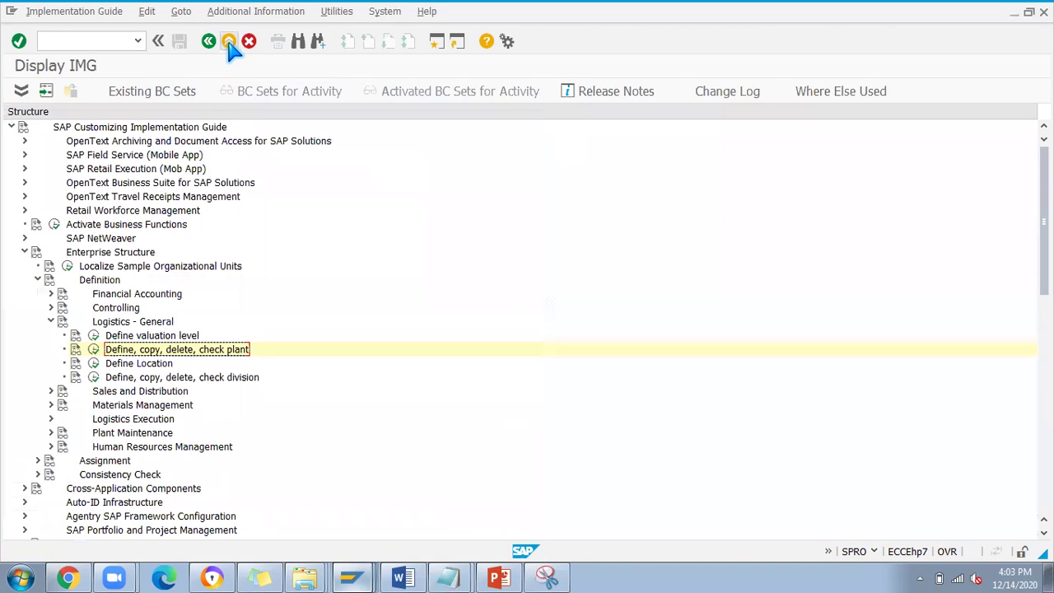
left_click(229, 41)
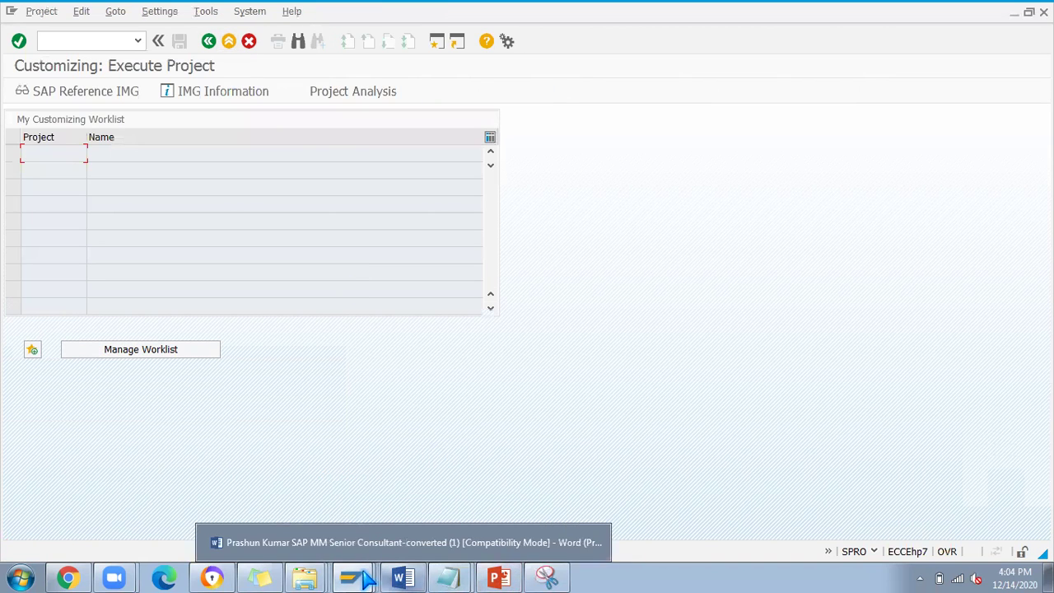
- Leave the customizing project in the user73 session with /n and run transaction SM12
mouse_move(352, 577)
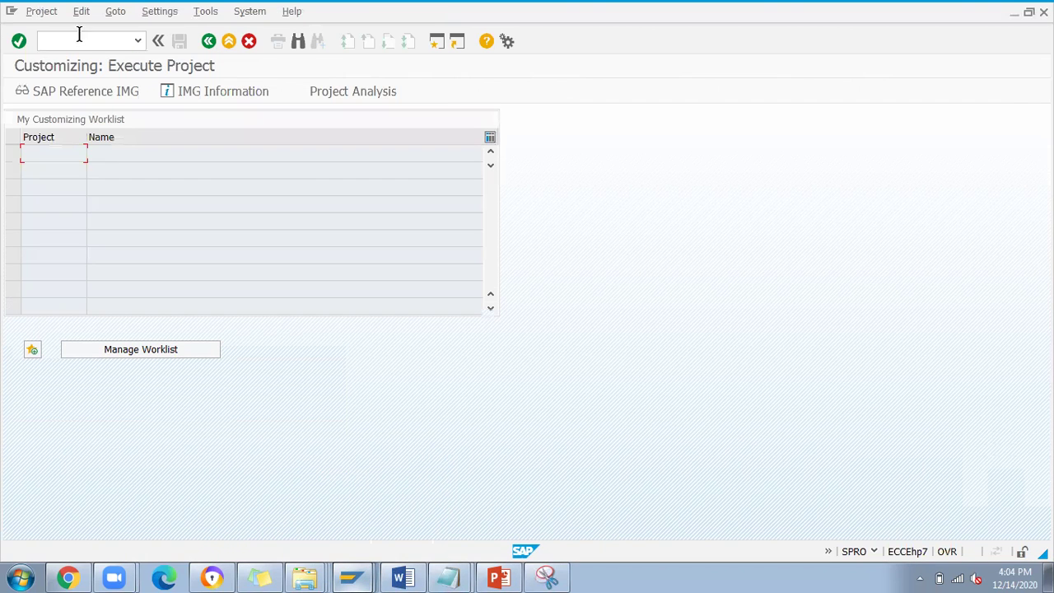
type("/n")
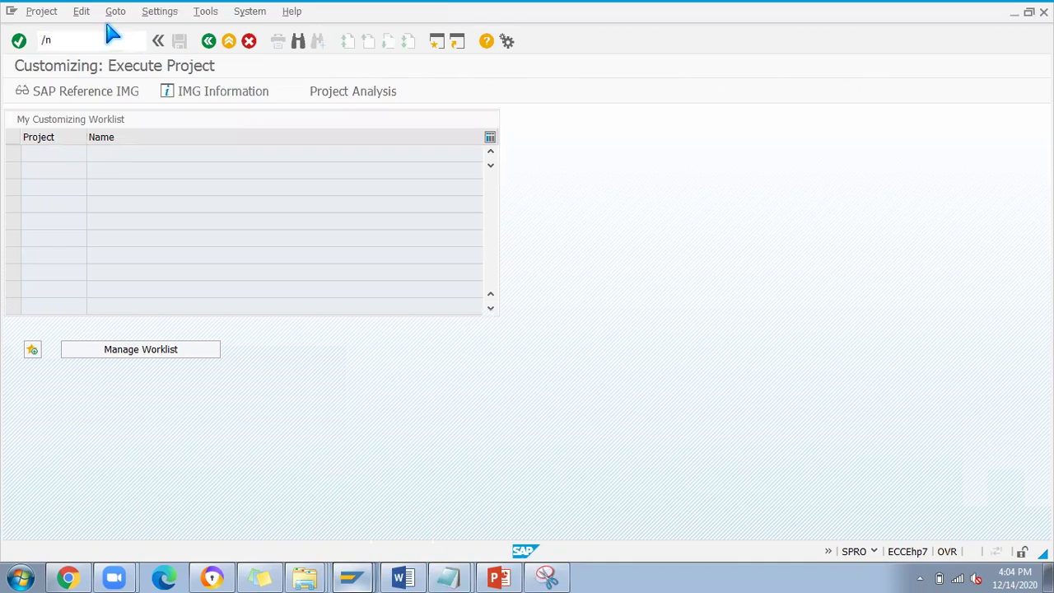
key("Return")
type("SM")
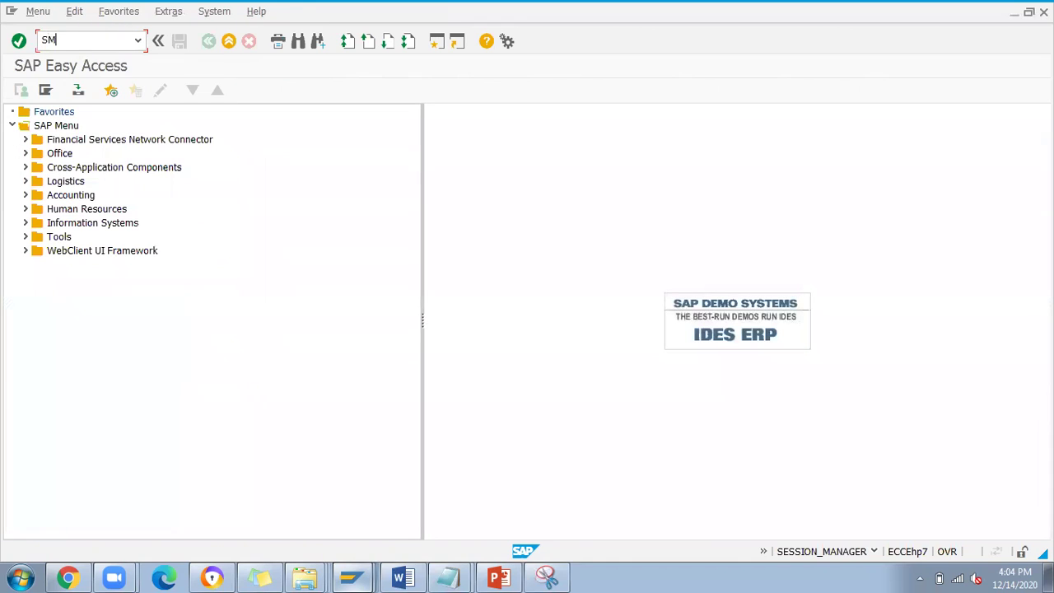
type("12")
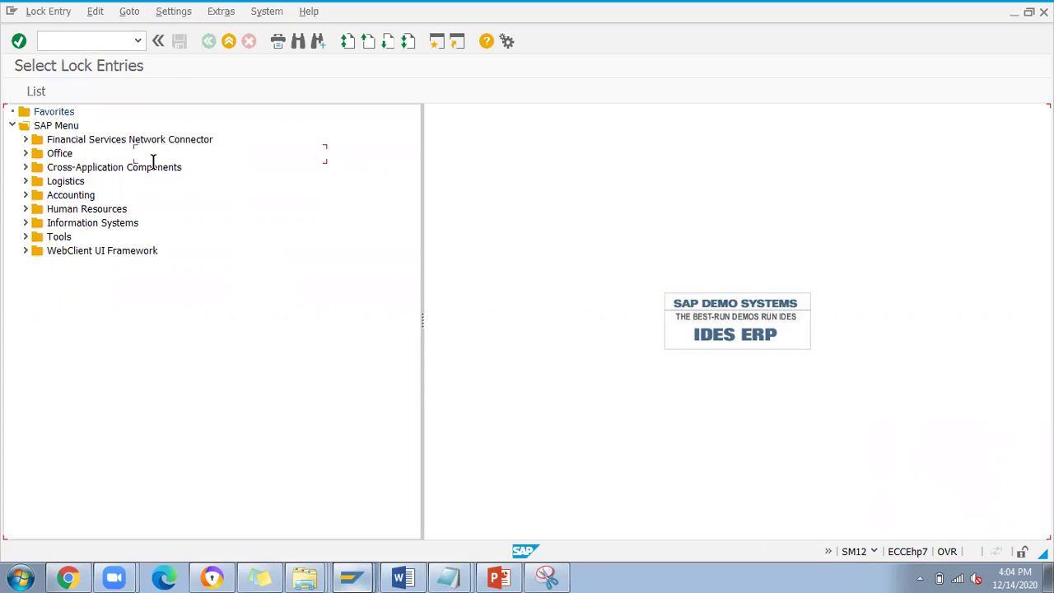
key("Return")
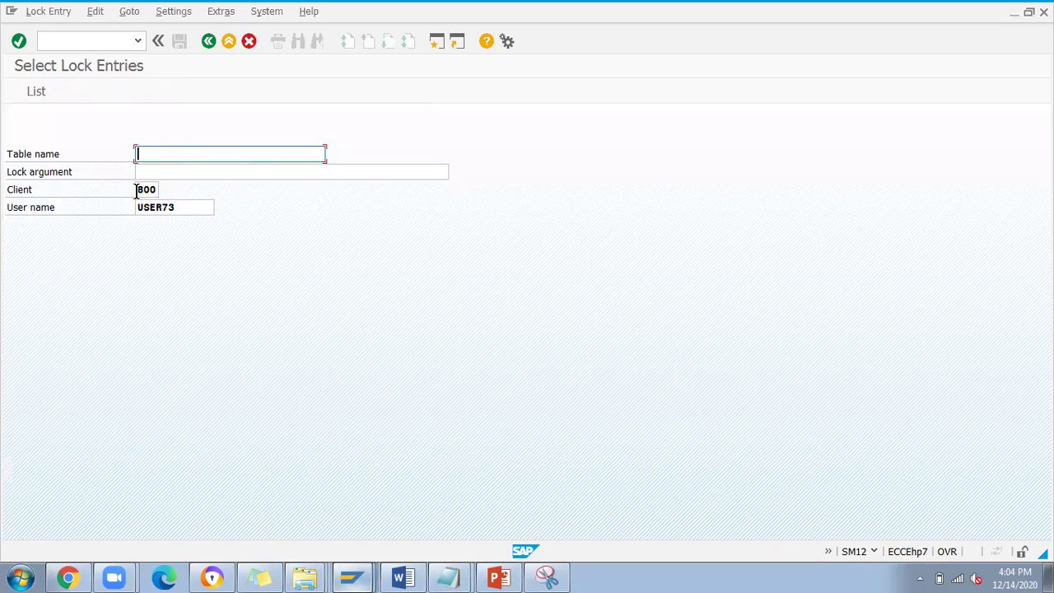
- Clear the user name, list all lock entries for client 800, and examine the RSTABLE entry's user, table and lock argument
left_click_drag(137, 190, 104, 205)
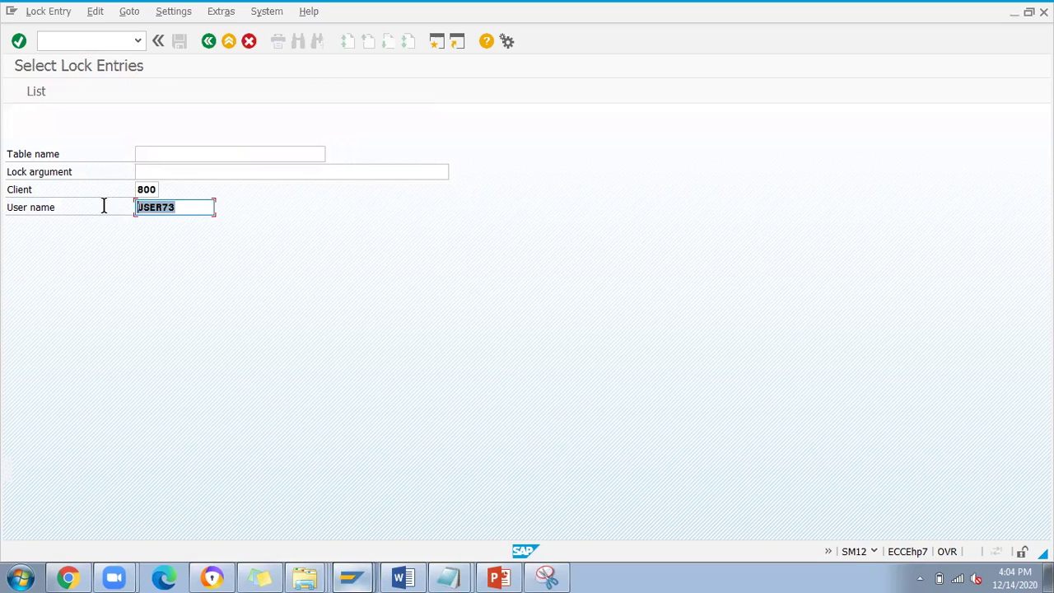
left_click(186, 208)
left_click(36, 96)
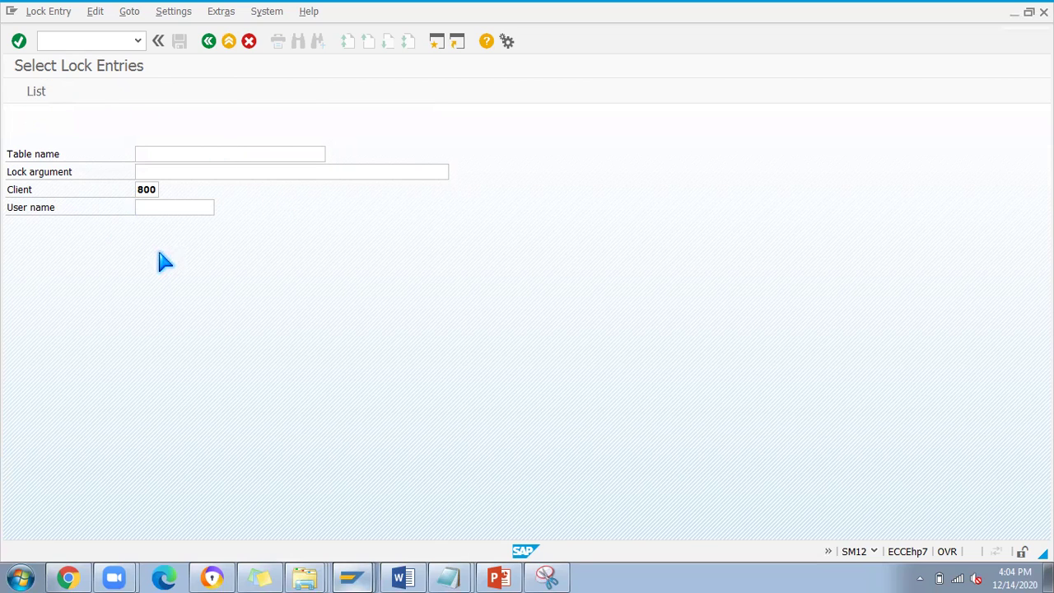
left_click(83, 165)
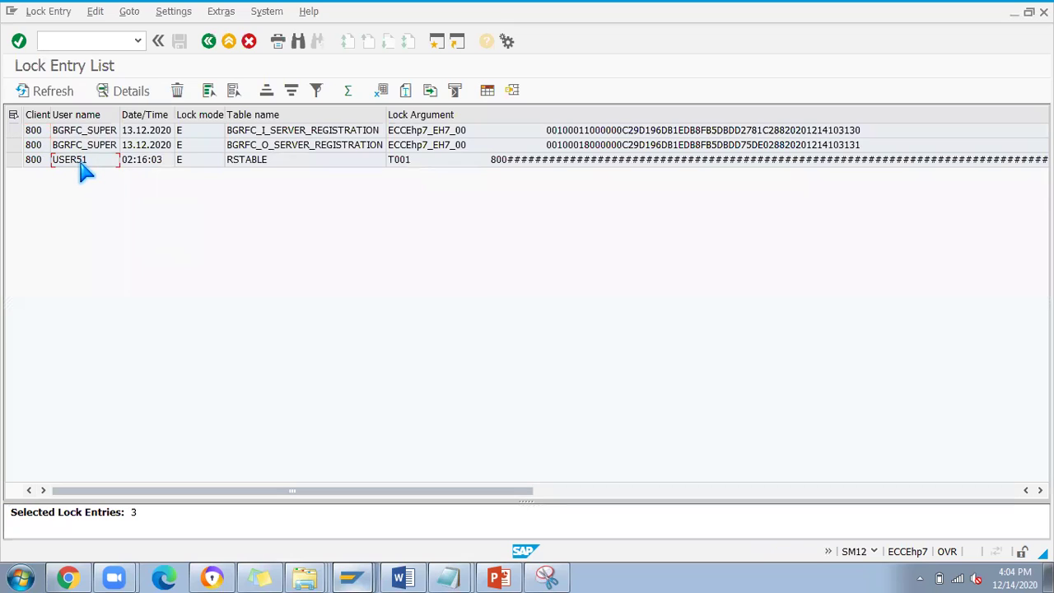
left_click(265, 165)
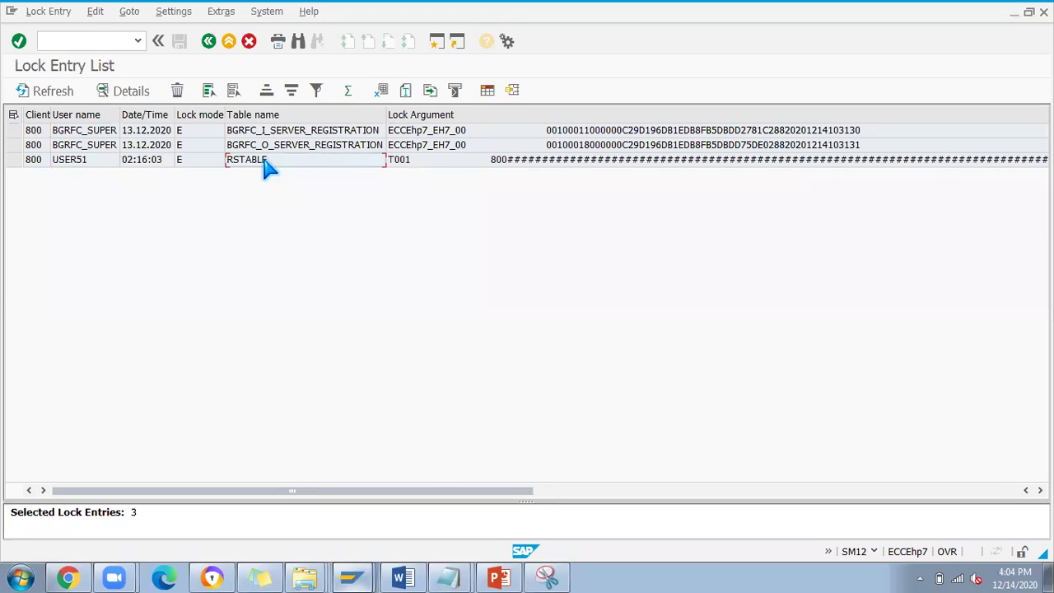
left_click(410, 163)
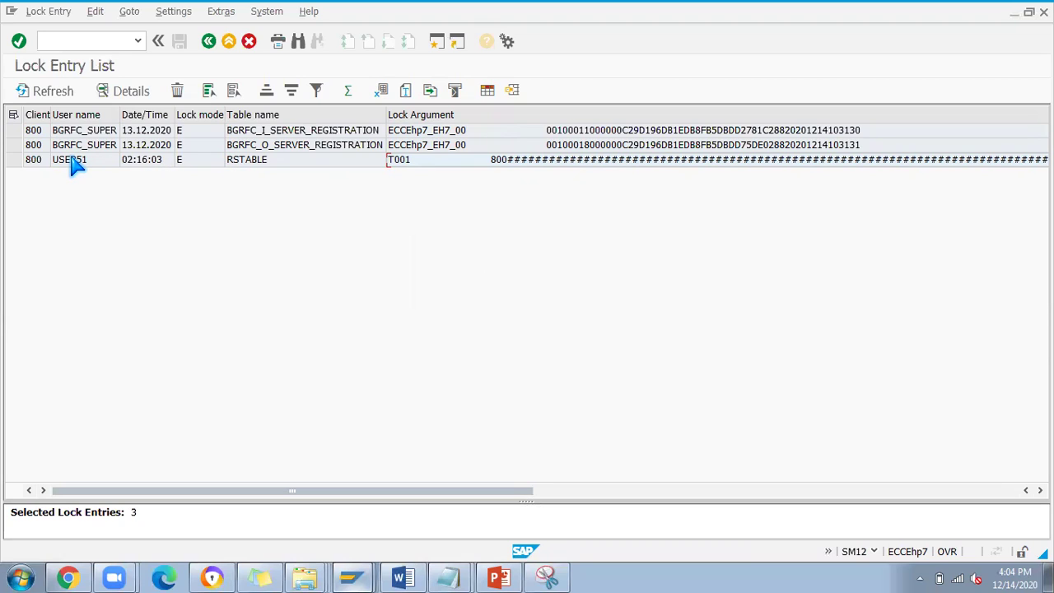
- Delete all listed lock entries, close the Performance Assistant message, and return to SAP Easy Access
left_click(13, 115)
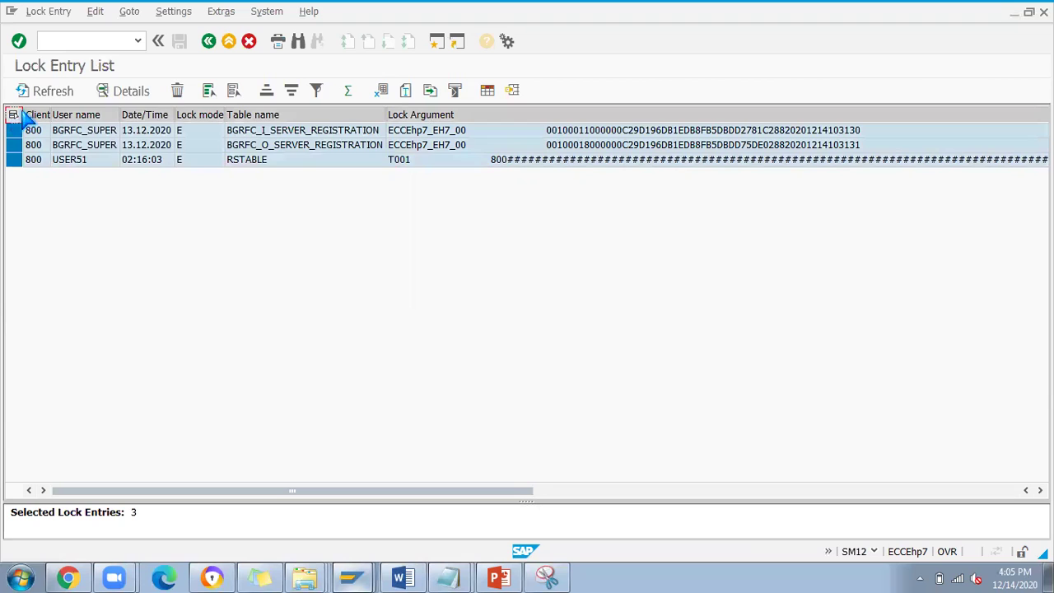
left_click(179, 92)
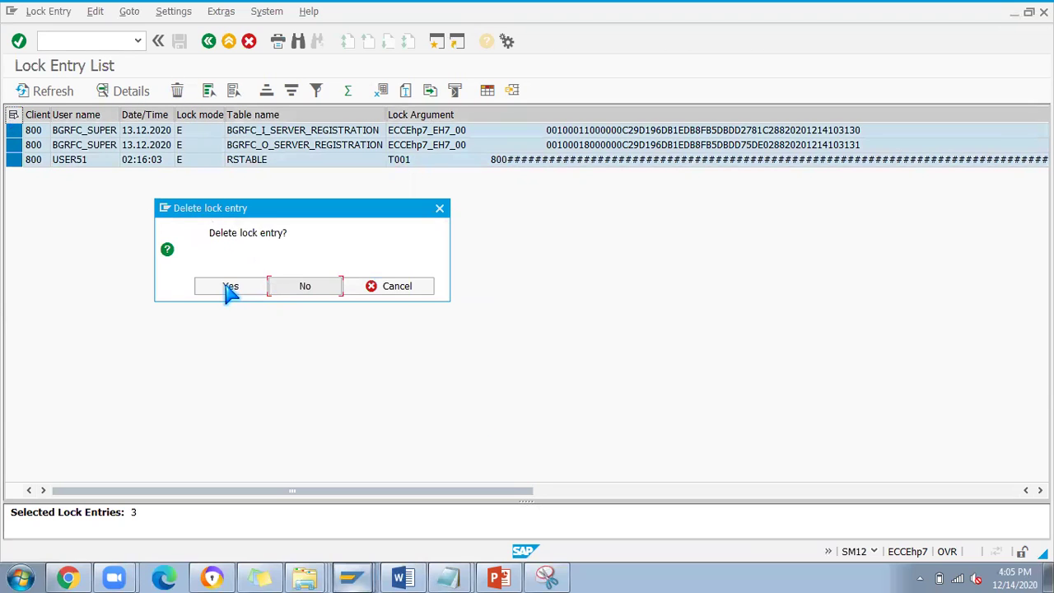
left_click(230, 288)
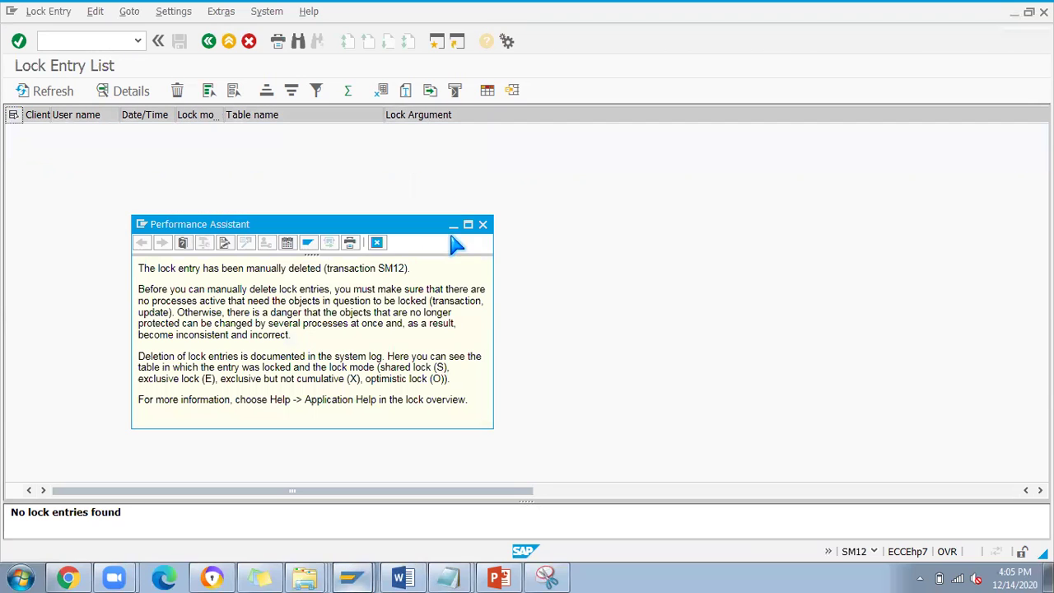
left_click(484, 225)
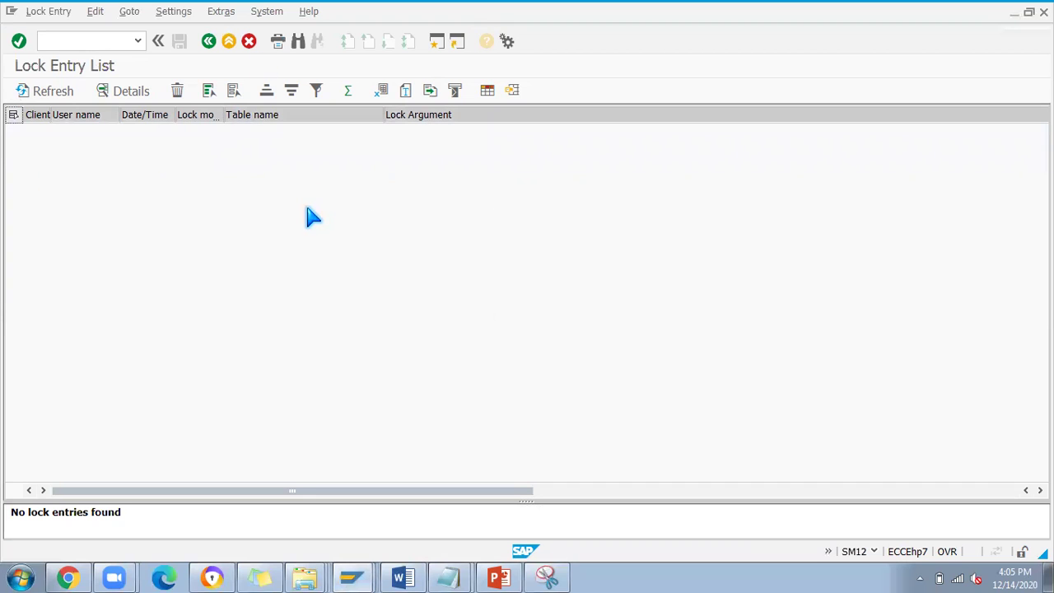
left_click(209, 42)
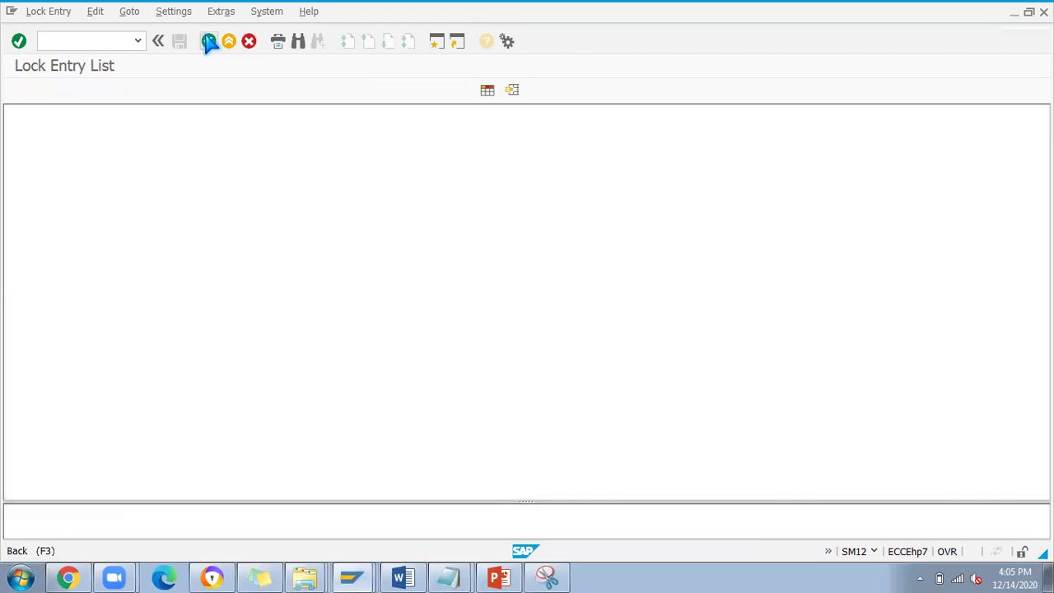
left_click(210, 41)
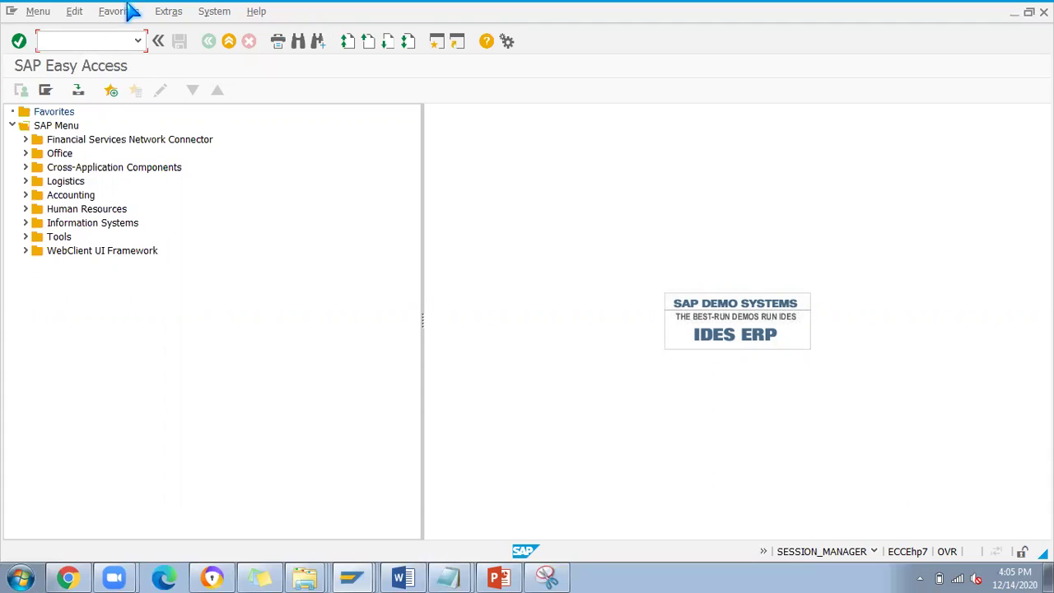
- Run SPRO to display the reference IMG, and switch to Create Purchase Order with /nme21n
type("spro")
key("Return")
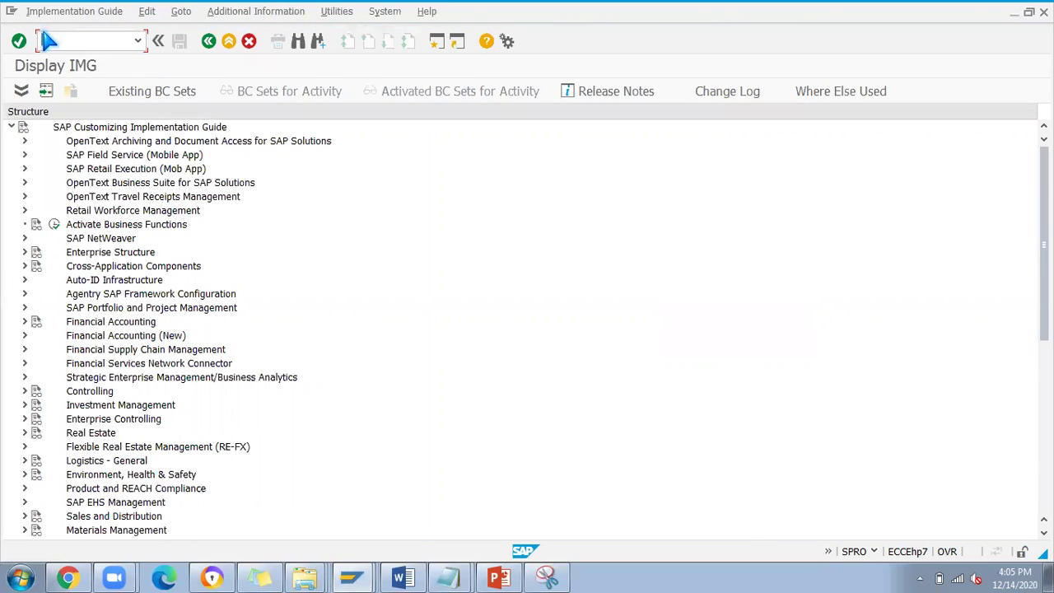
type("/nme21n")
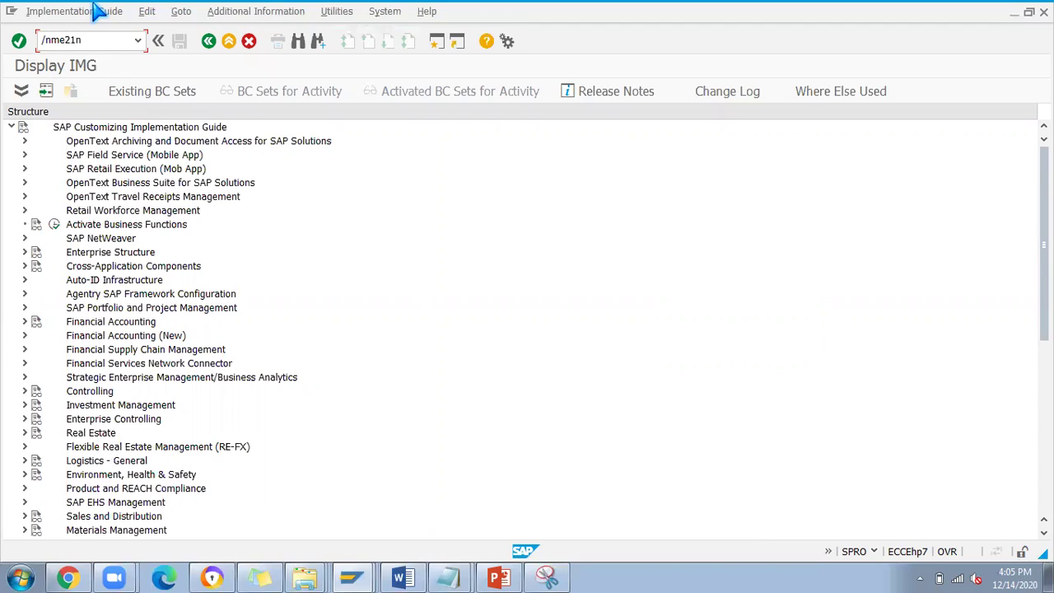
key("Return")
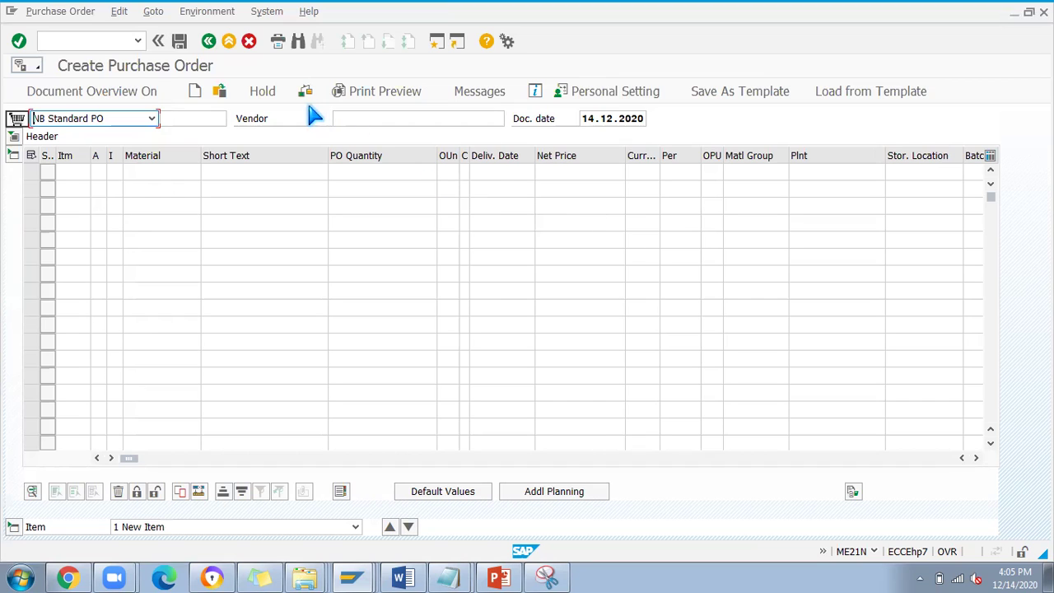
- Open the proposed existing purchase order through Other Document and check which user is logged on in this session
left_click(219, 95)
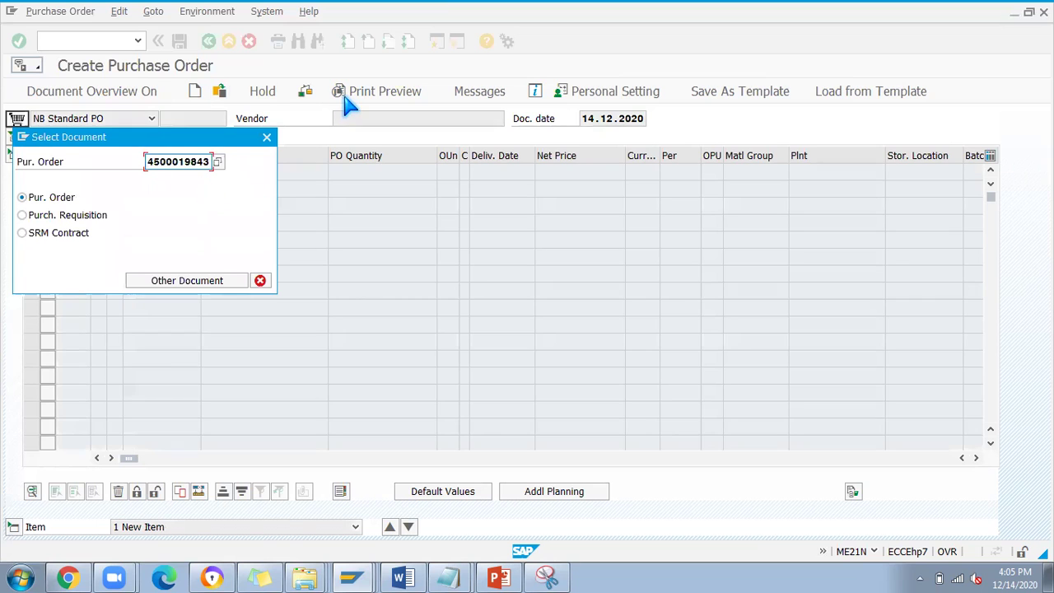
key("Return")
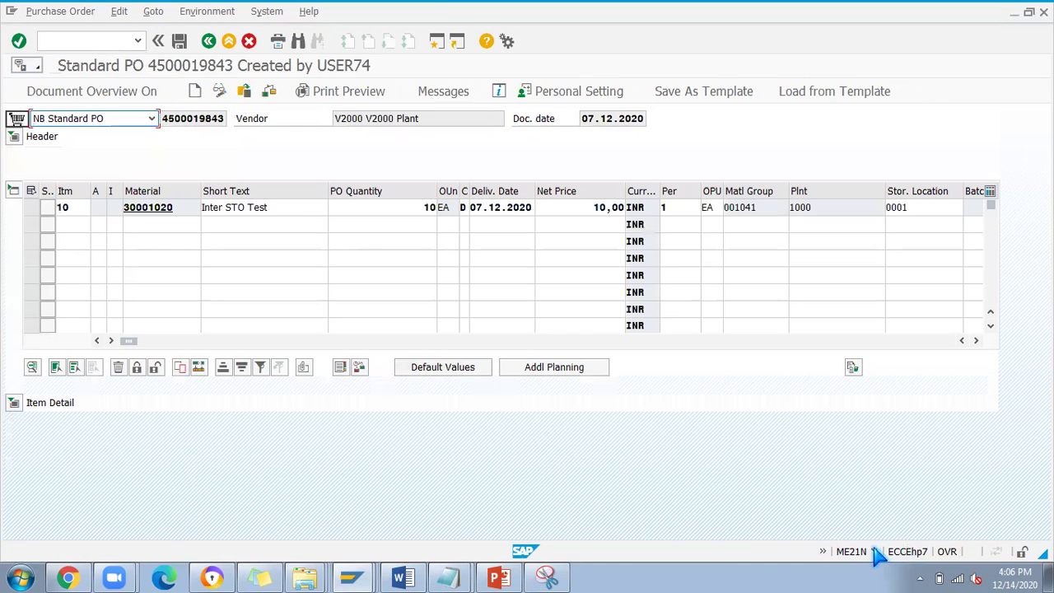
left_click(874, 551)
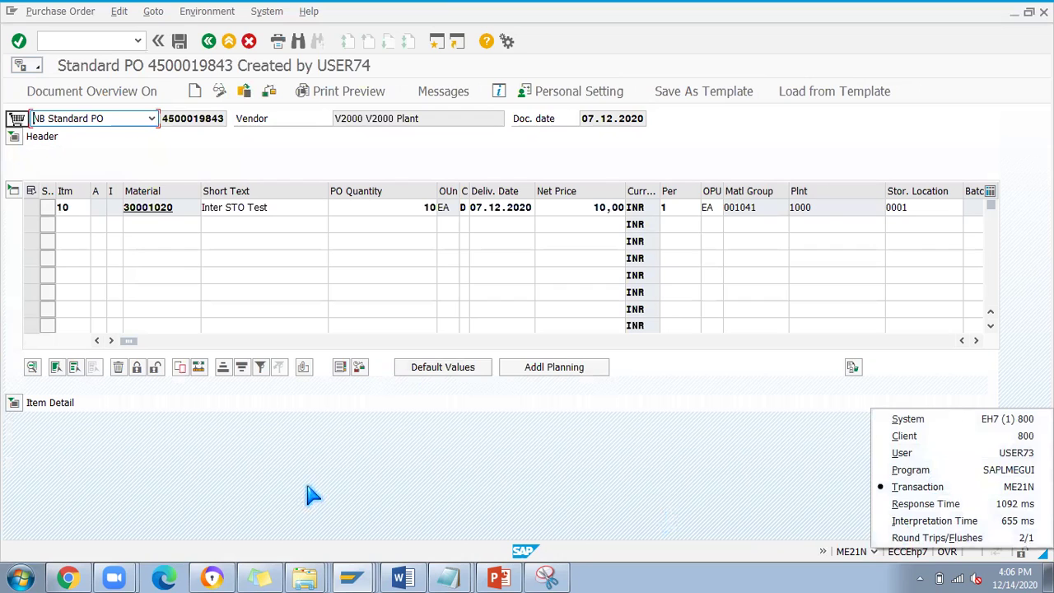
- Log on to SAP MM in another session as user74 with the account password
left_click(351, 577)
left_click(309, 425)
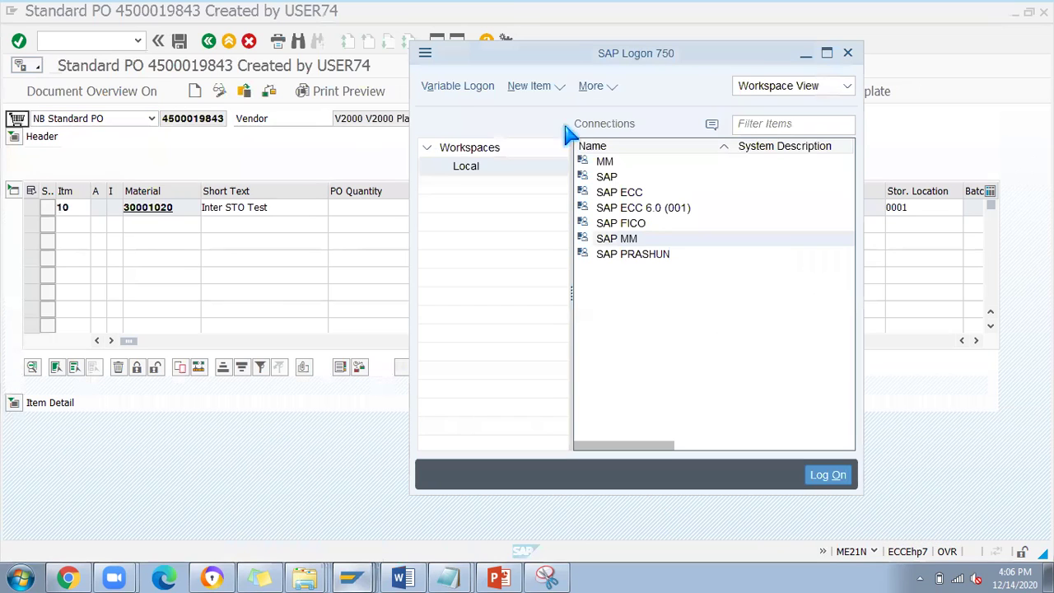
double_click(629, 242)
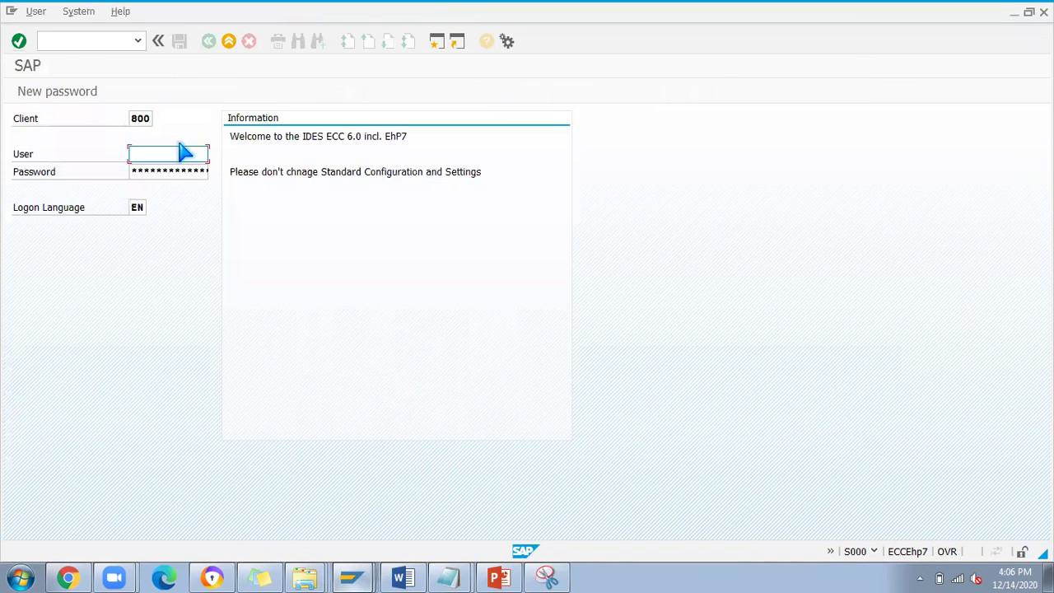
left_click(193, 152)
left_click(164, 170)
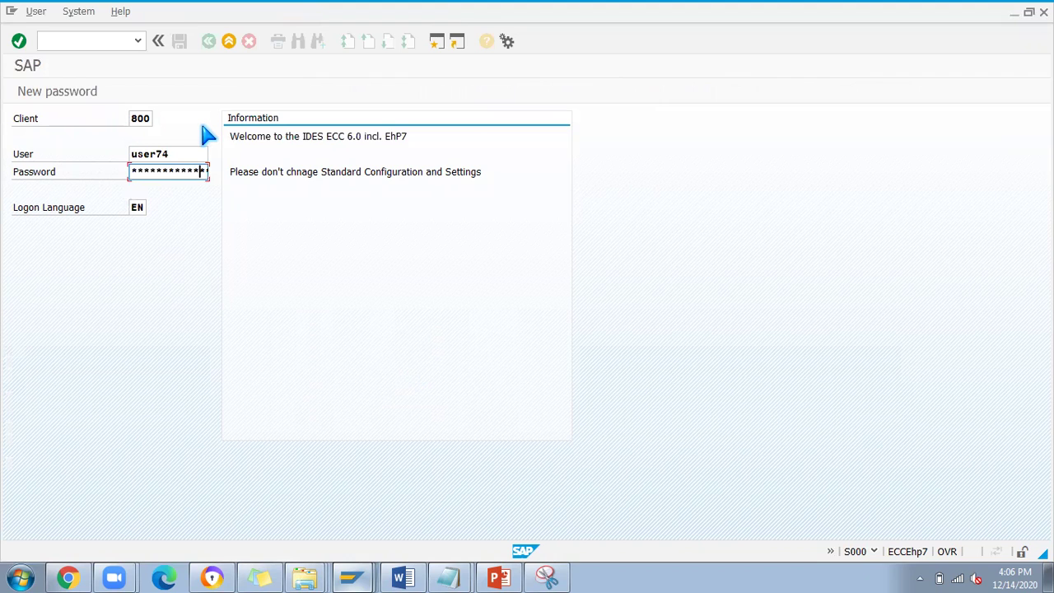
key("Return")
left_click(71, 445)
key("Return")
left_click(632, 346)
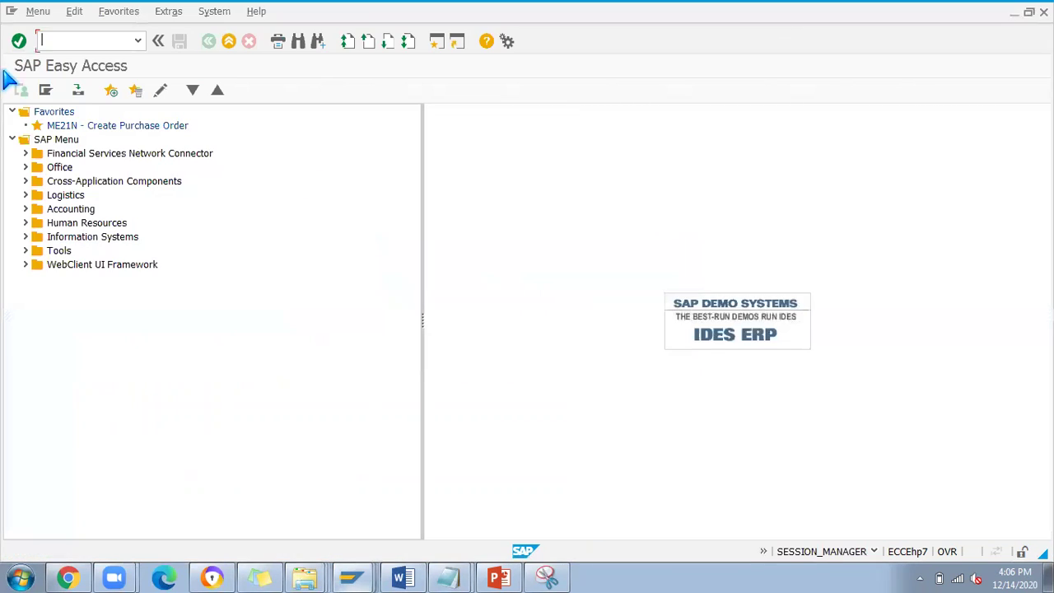
- Run me22n in the second user's session and open the same purchase order through Other Document using its copied number
type("me2")
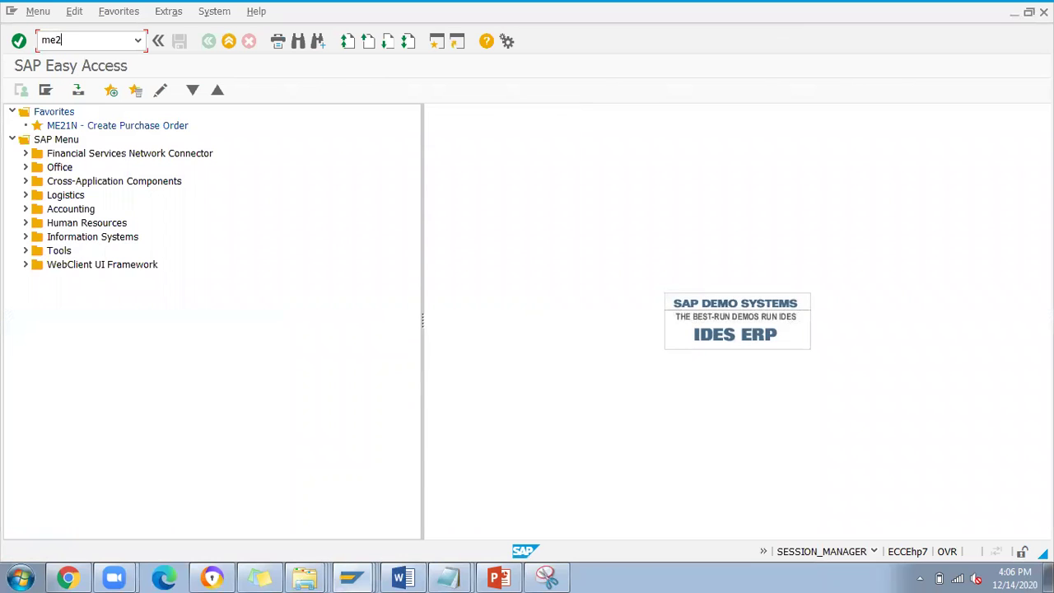
type("2n")
key("Return")
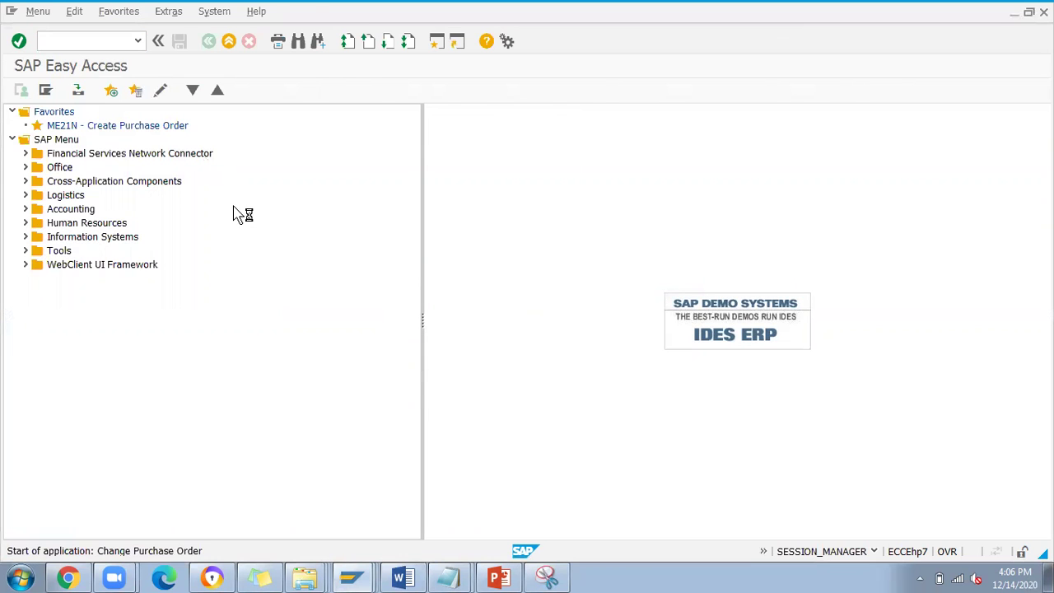
key("alt+Tab")
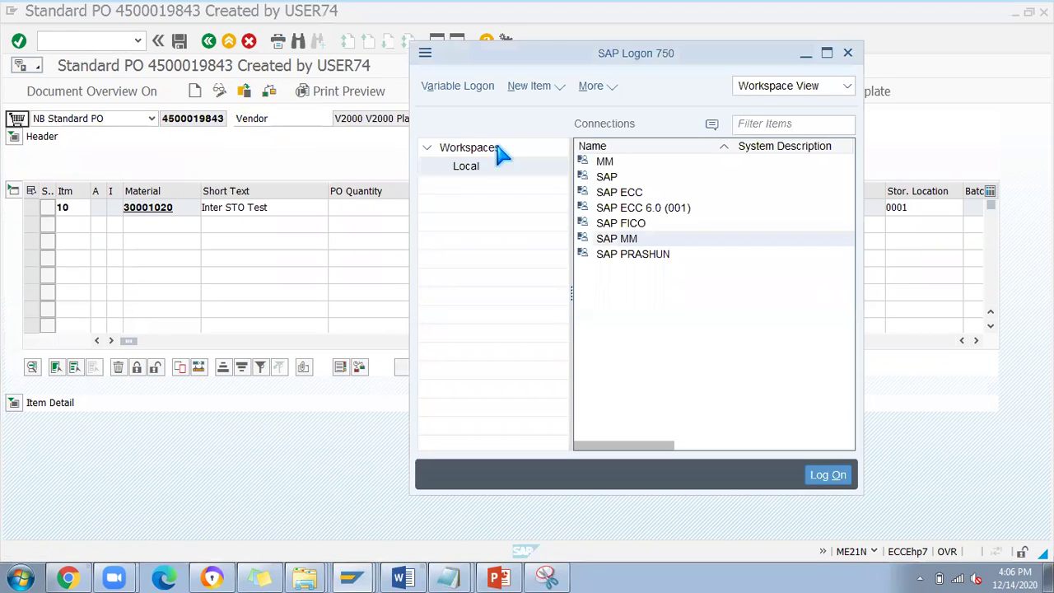
key("alt+Tab")
left_click(245, 92)
key("ctrl+v")
key("Return")
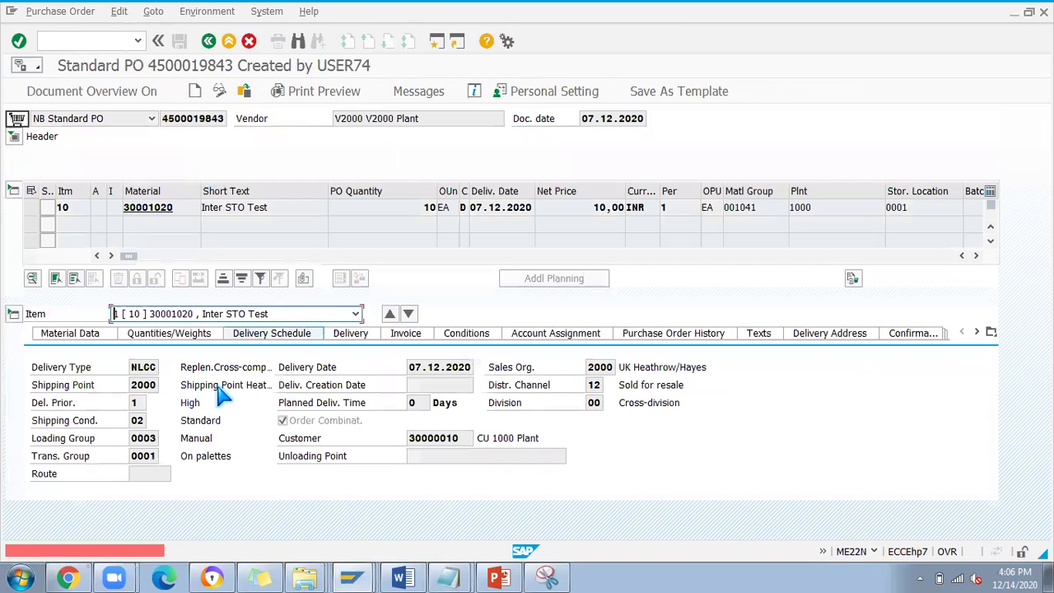
- Open the detailed explanation of the purchase order's error message in the Performance Assistant
mouse_move(113, 577)
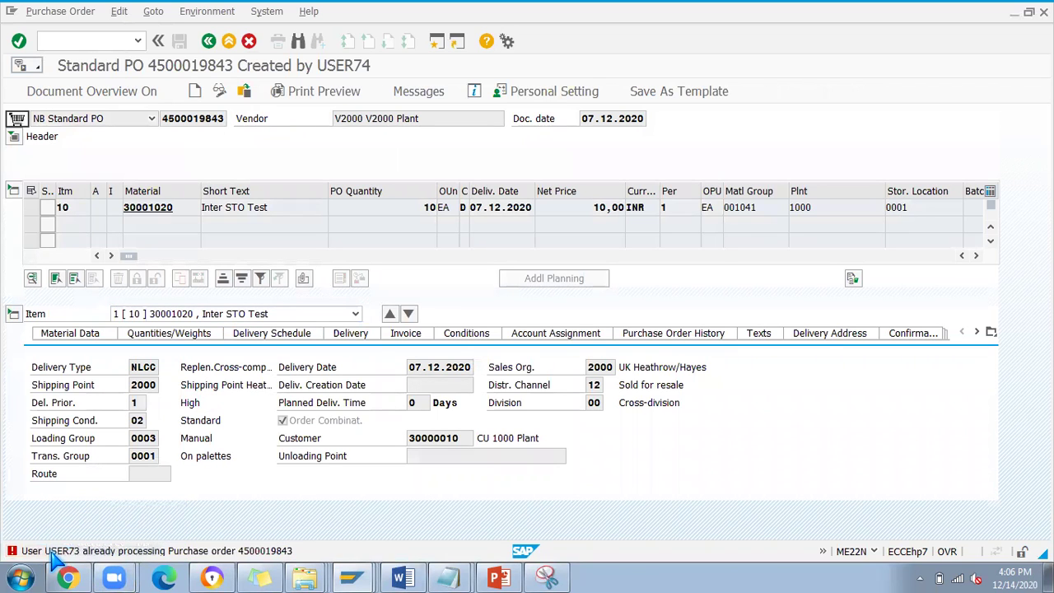
left_click(51, 551)
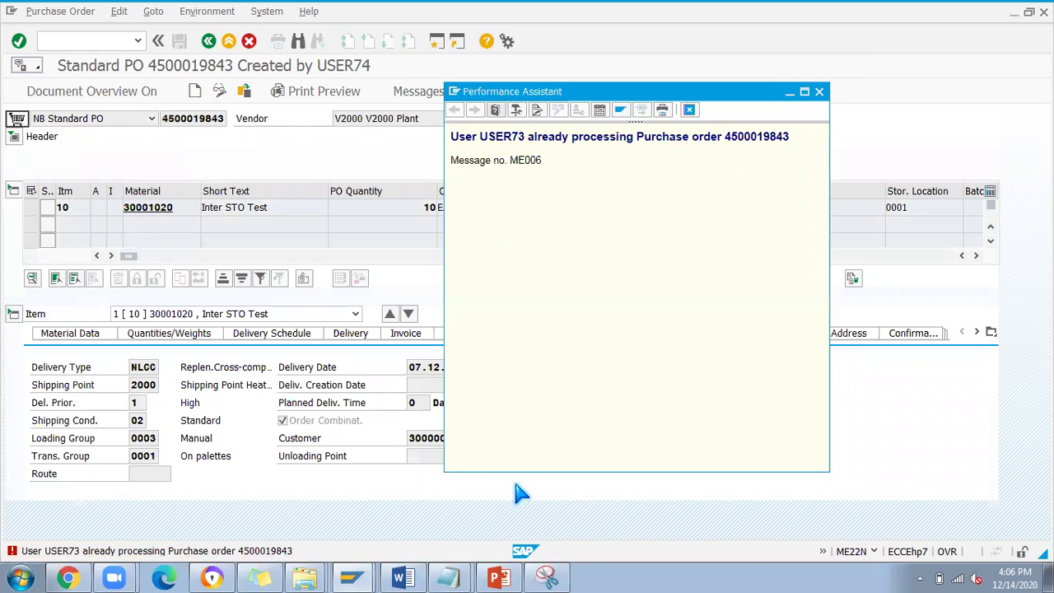
- Switch to Snipping Tool, capture the purchase order screen together with the Performance Assistant message, and minimize the tool
left_click(547, 577)
left_click(224, 51)
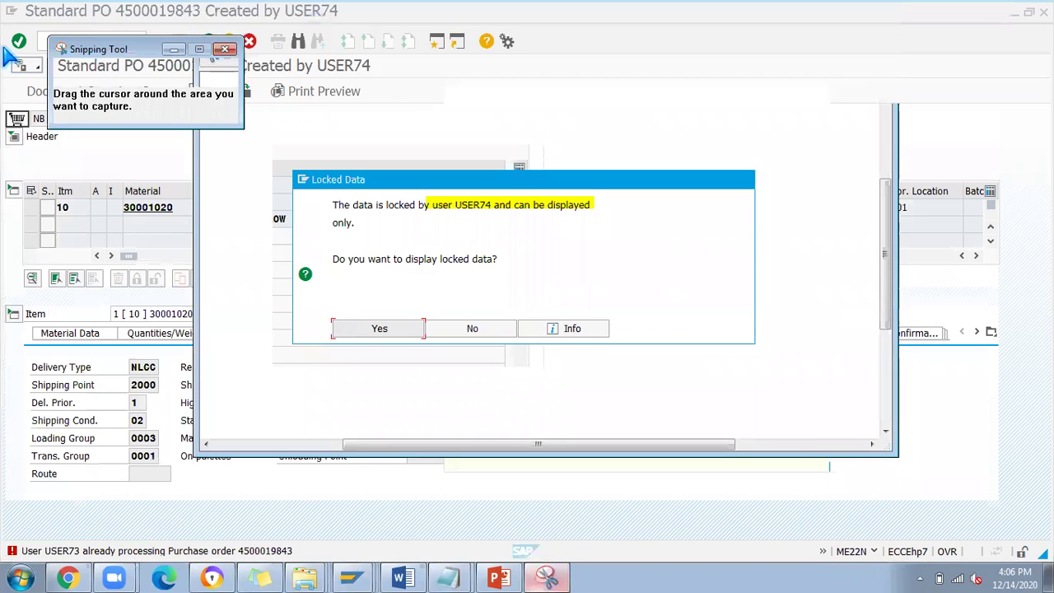
key("Escape")
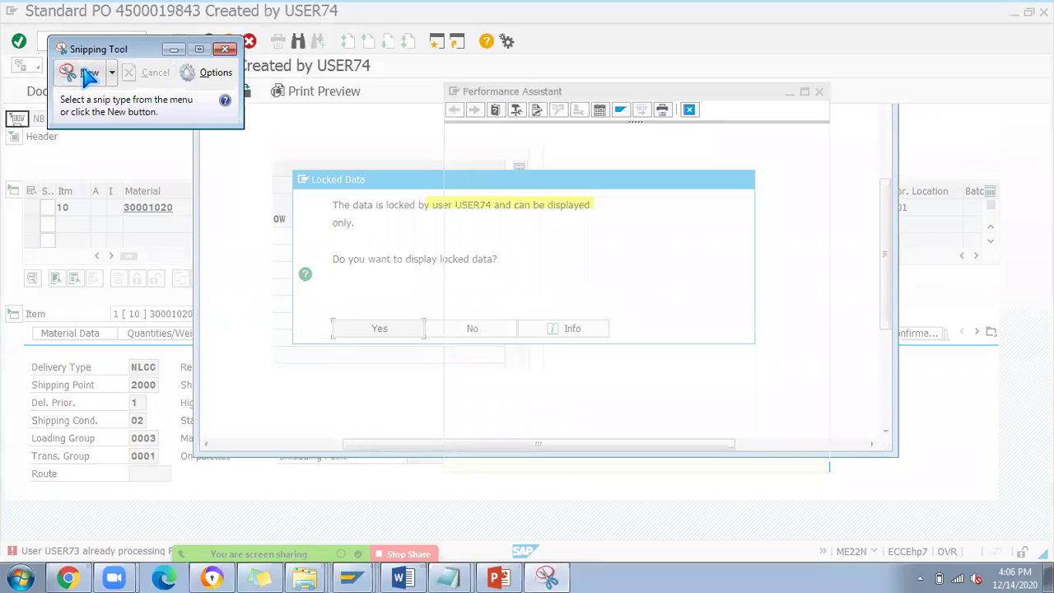
left_click(21, 42)
left_click(68, 73)
left_click_drag(4, 16, 856, 215)
left_click(18, 52)
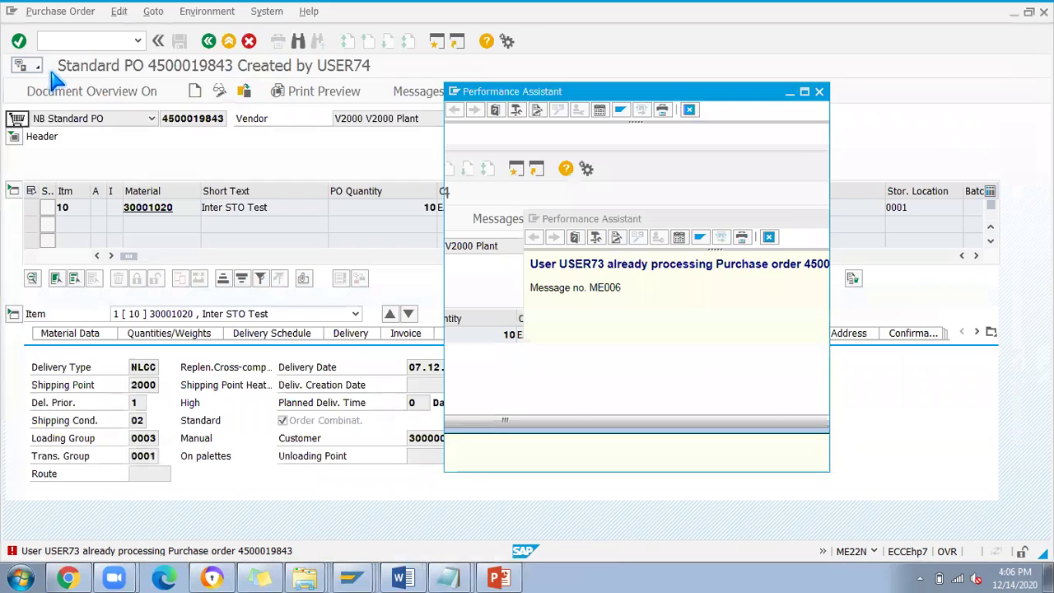
left_click_drag(12, 11, 114, 105)
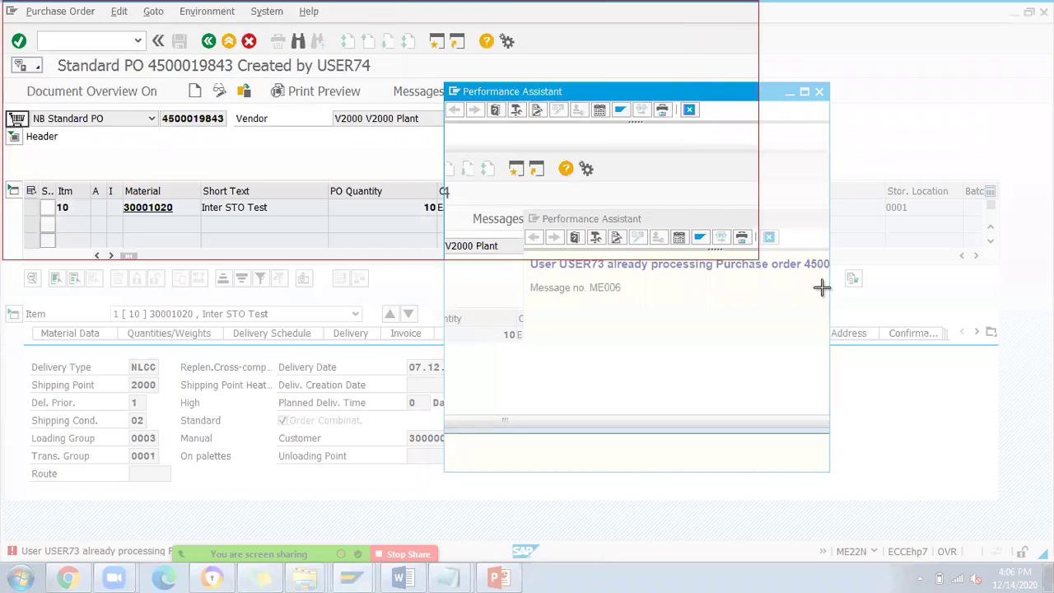
left_click_drag(823, 287, 871, 305)
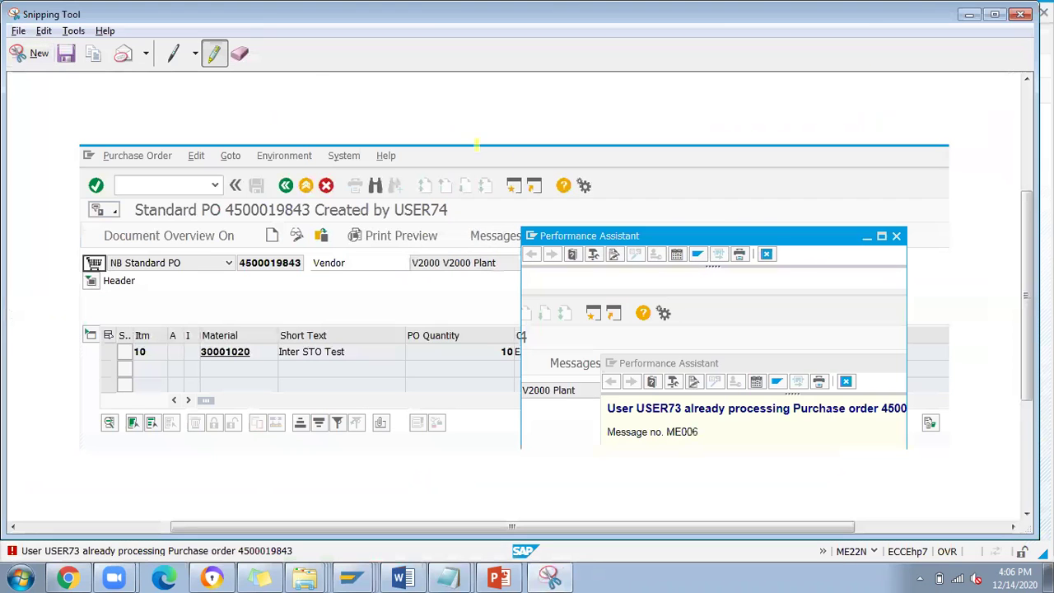
left_click(29, 58)
left_click_drag(5, 16, 914, 433)
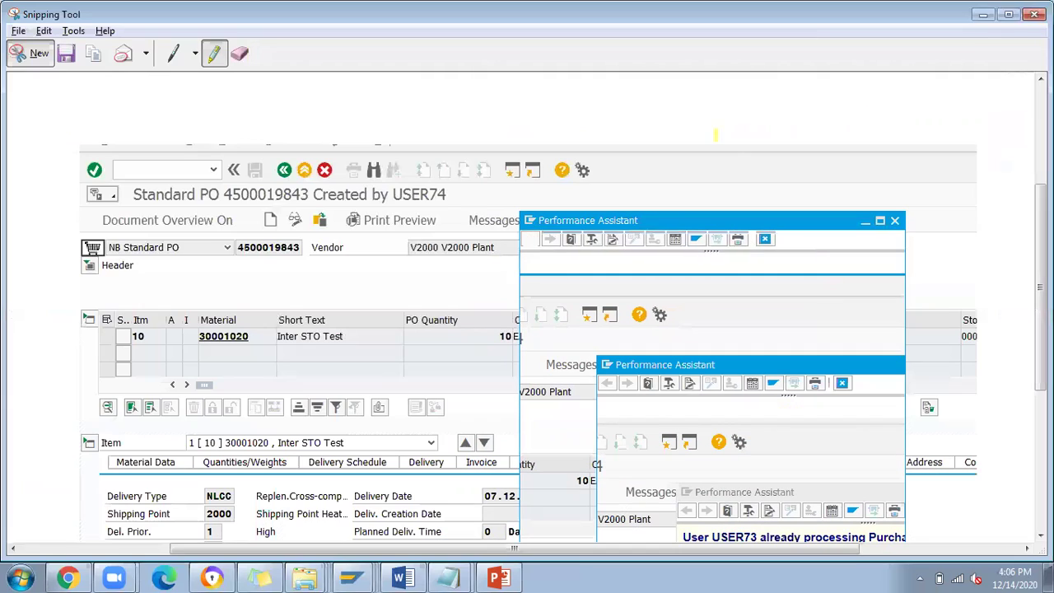
left_click(983, 14)
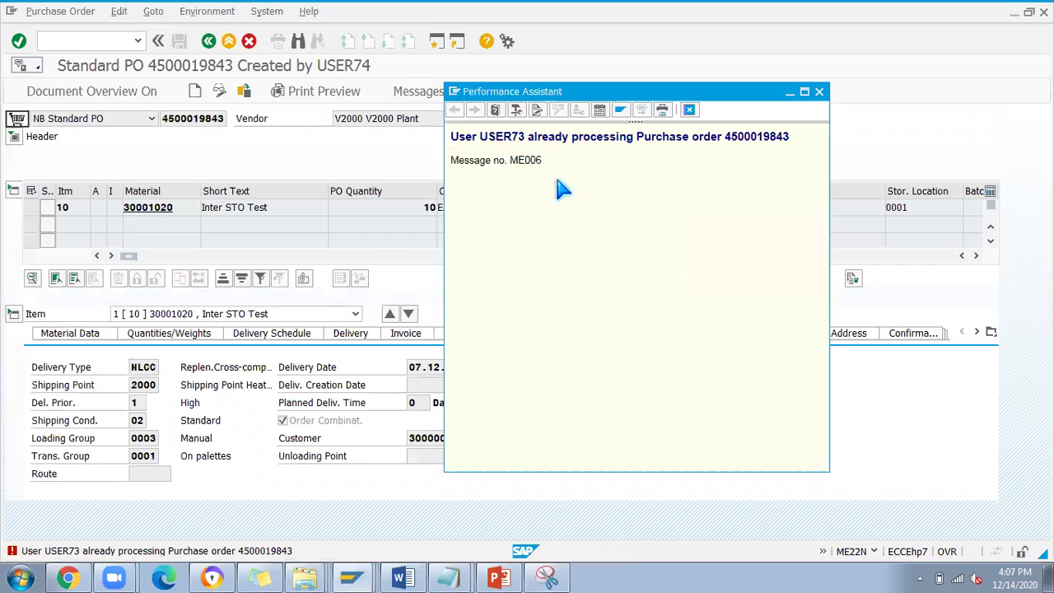
- Highlight the message text in the Performance Assistant for reading, and close the assistant
left_click_drag(451, 137, 775, 146)
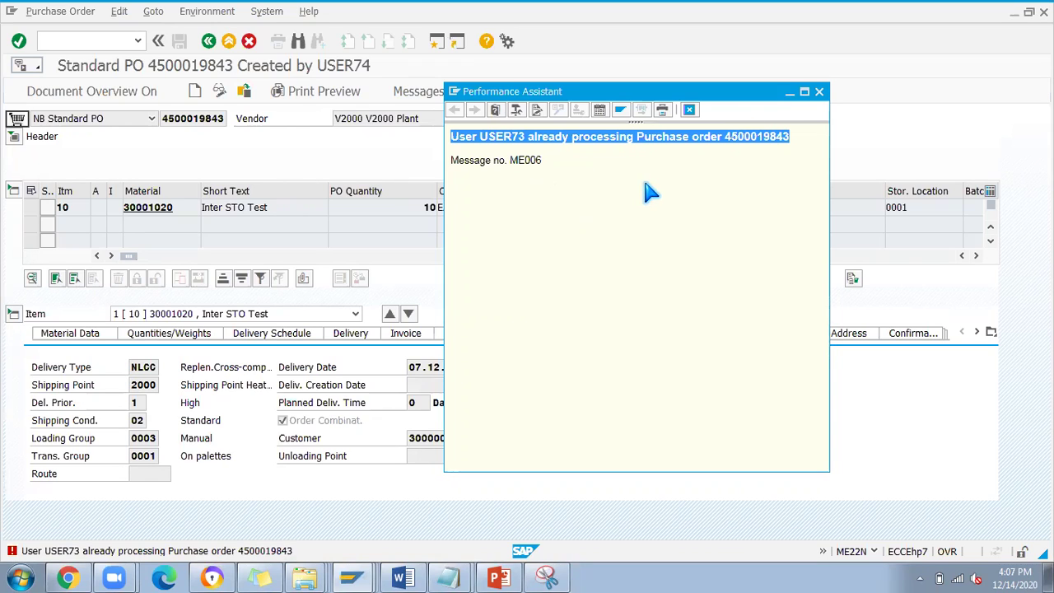
left_click(820, 93)
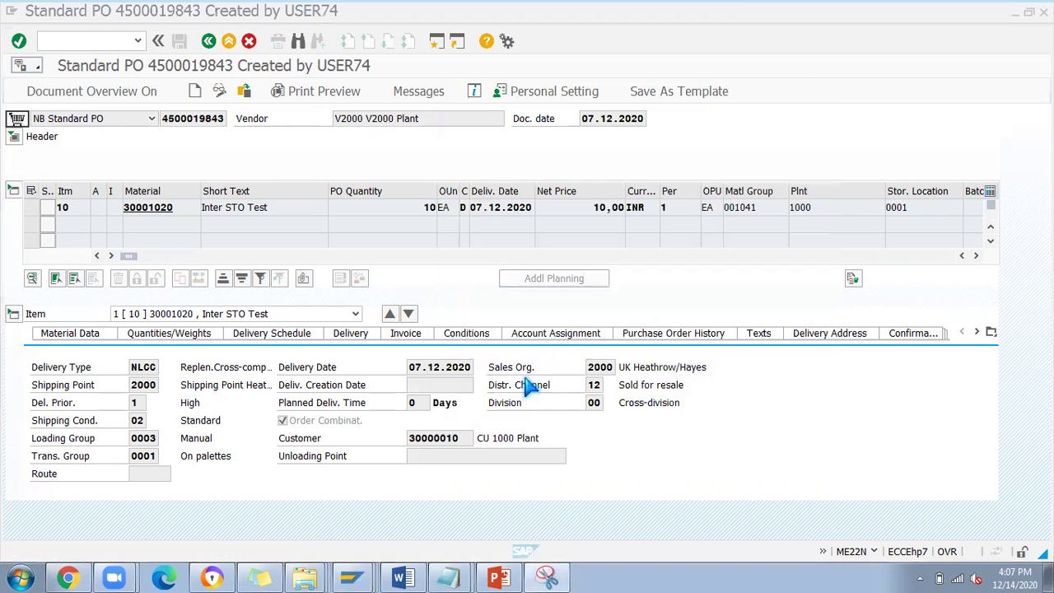